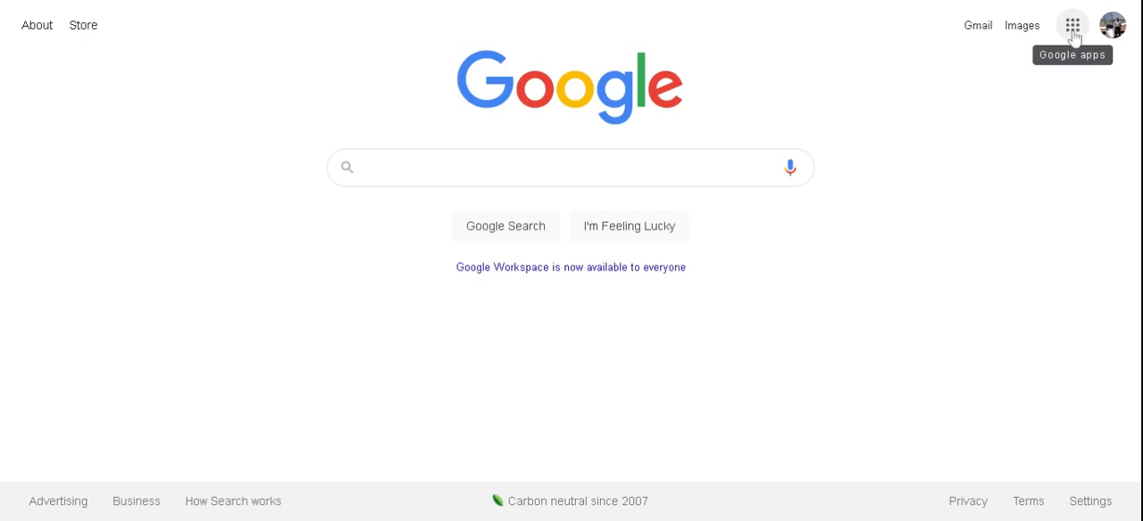
Step: Open Google Sites from the Google homepage and create a new blank site
{"action": "left_click", "coordinate": [1072, 27]}
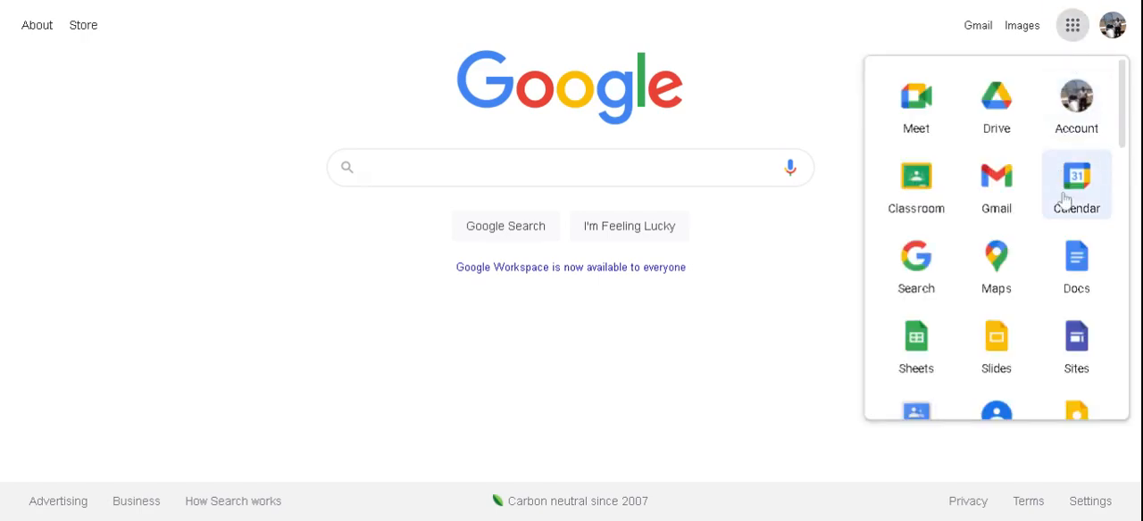
{"action": "left_click", "coordinate": [1079, 340]}
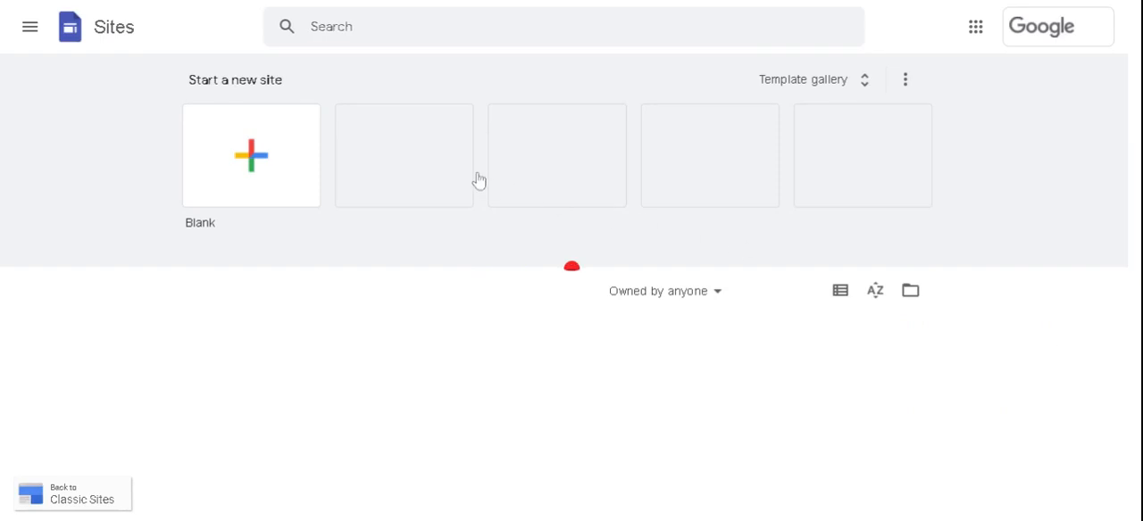
{"action": "left_click", "coordinate": [254, 157]}
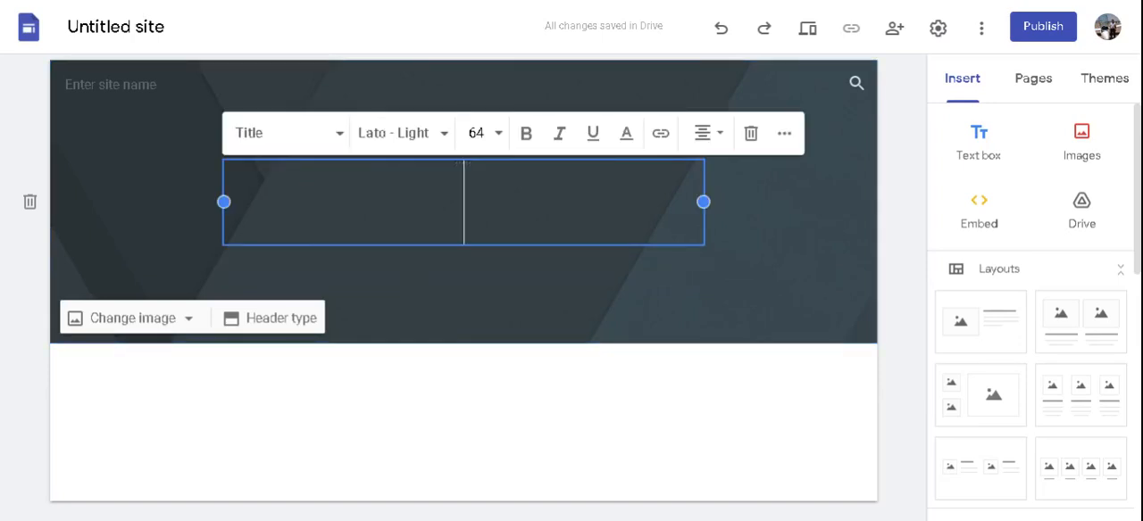
Step: Enter the home page title as the owner's full name in possessive form followed by "English 10 Portfolio"
{"action": "type", "text": "Daniel Baum"}
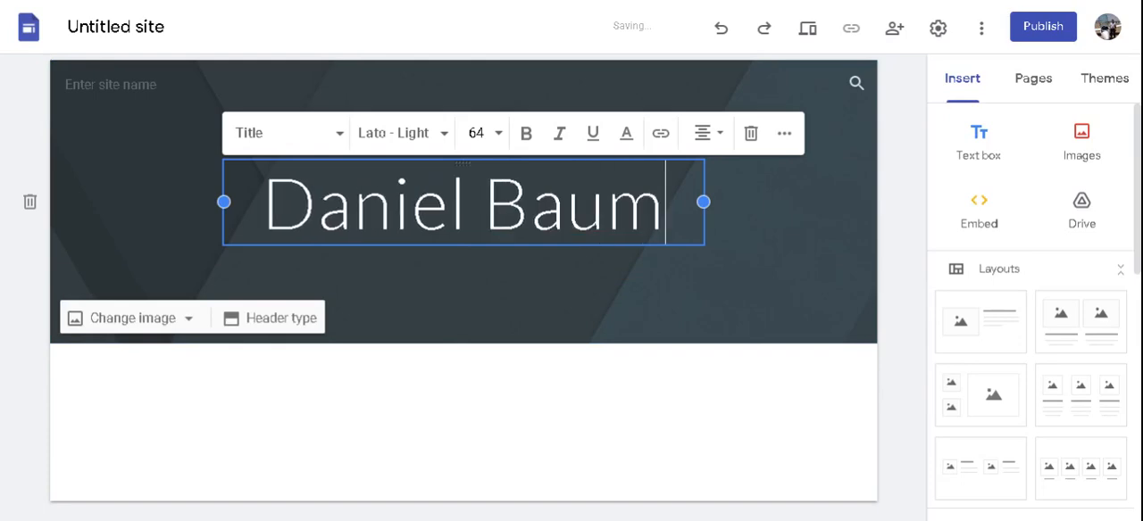
{"action": "type", "text": "gartn'"}
{"action": "key", "text": "BackSpace"}
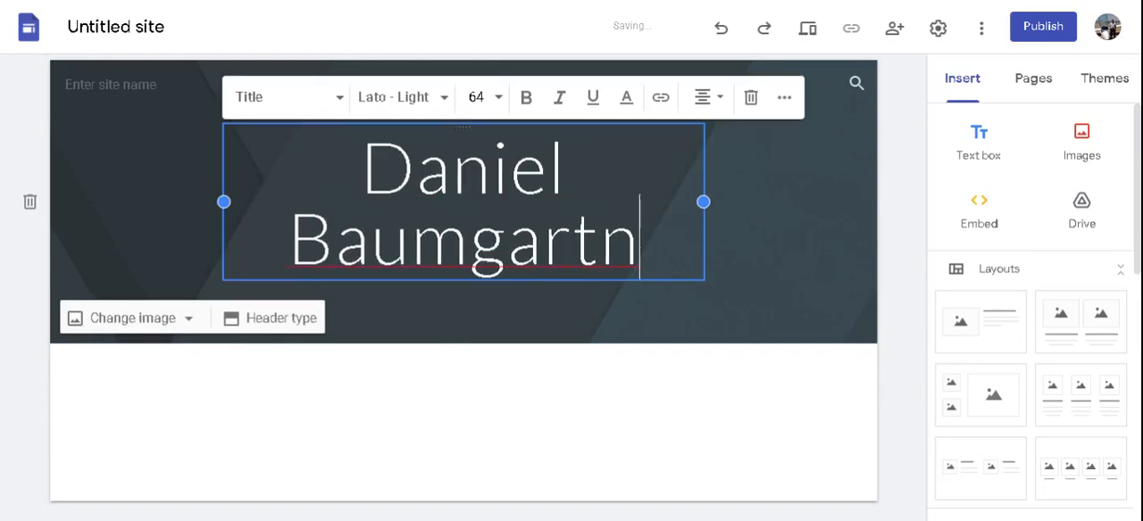
{"action": "type", "text": "er's"}
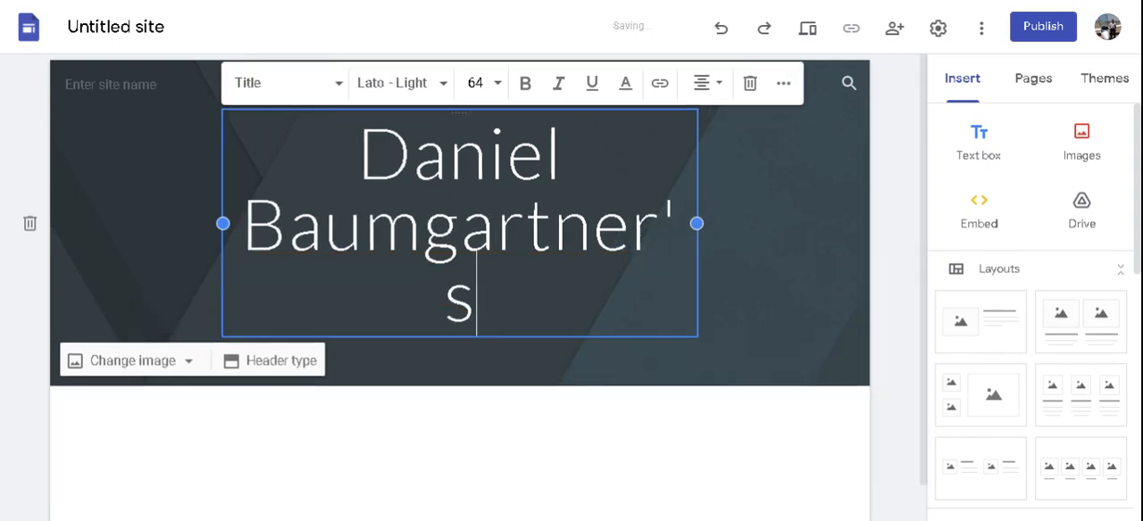
{"action": "type", "text": " Eng"}
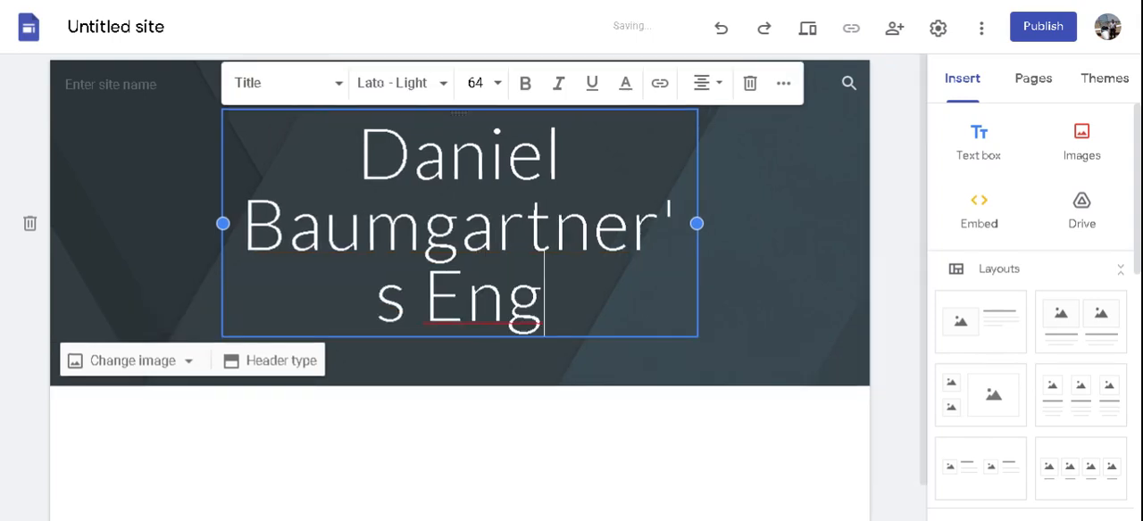
{"action": "type", "text": "lish 10 P"}
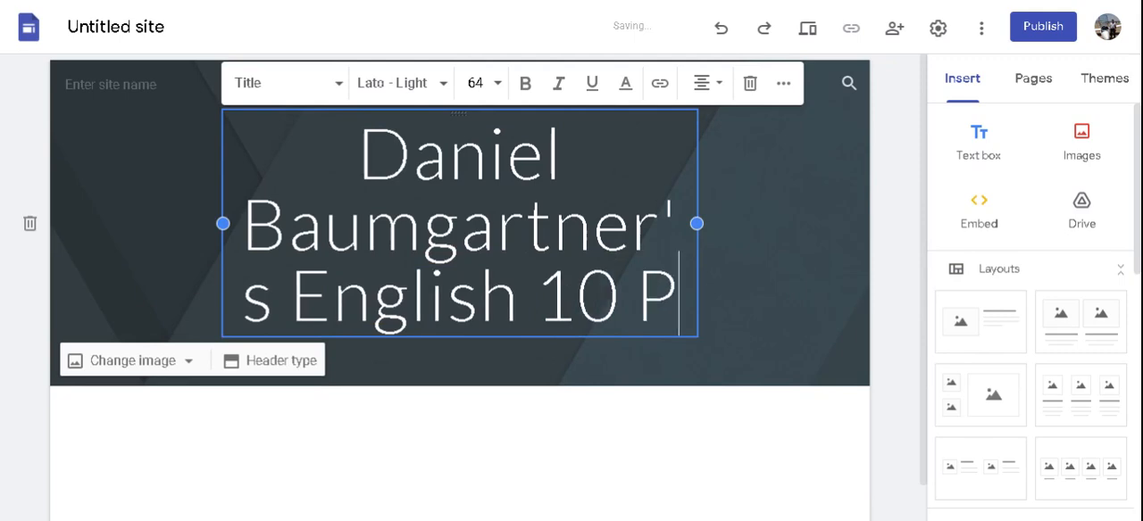
{"action": "type", "text": "ortfolio"}
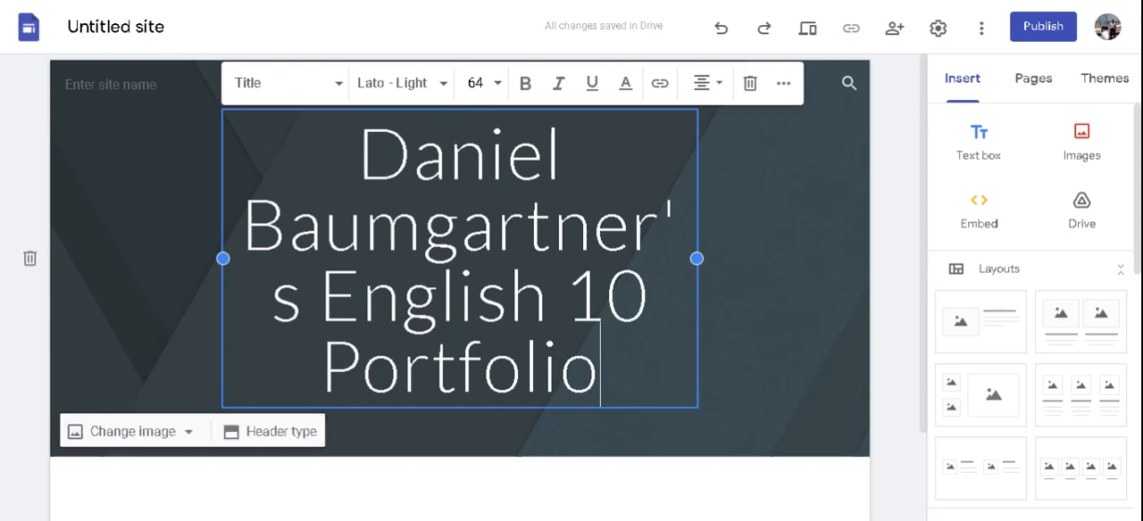
Step: Change the text style of the entire home page title to Heading
{"action": "left_click_drag", "start_coordinate": [598, 384], "coordinate": [294, 166]}
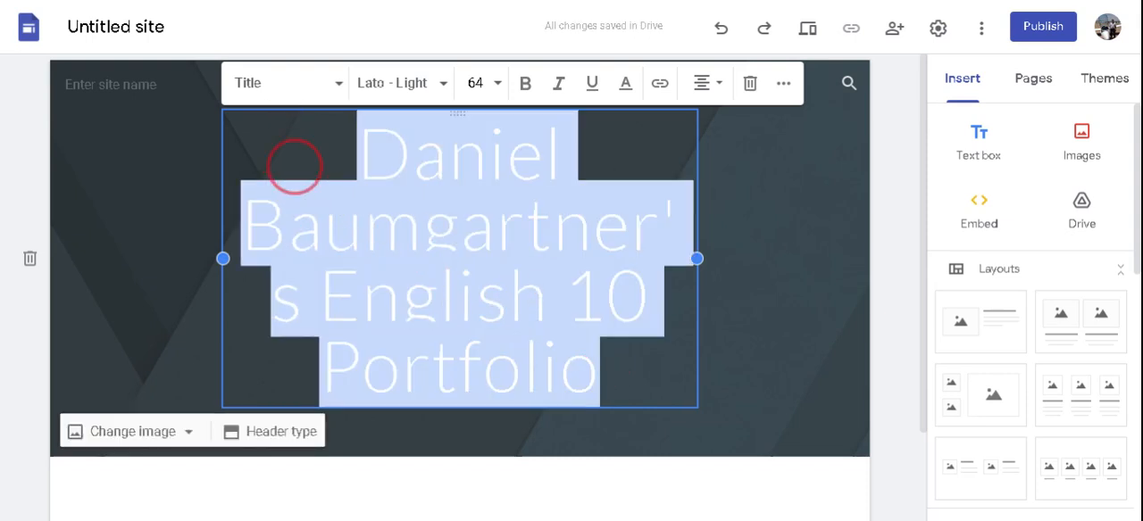
{"action": "left_click", "coordinate": [338, 87]}
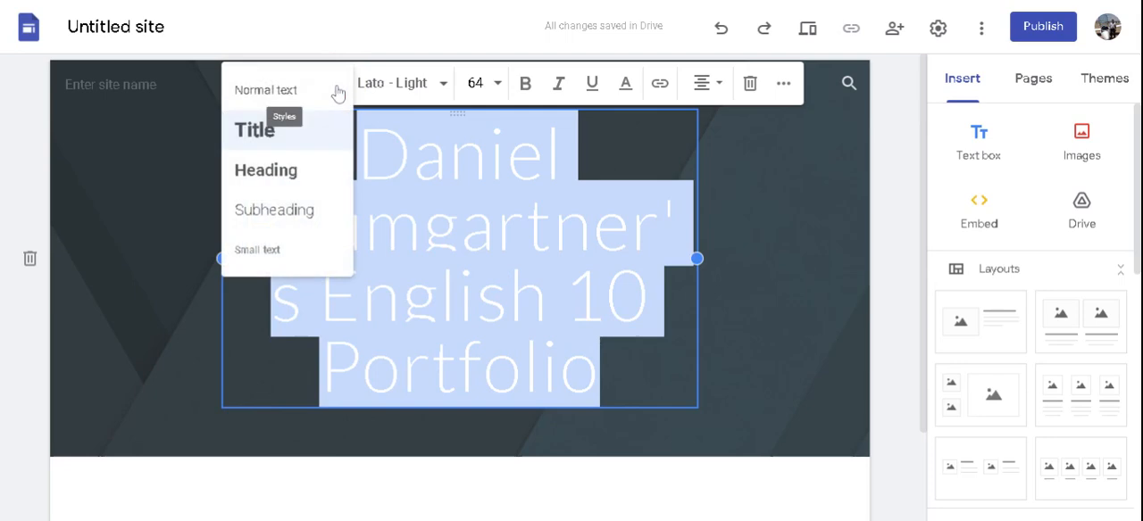
{"action": "left_click", "coordinate": [285, 179]}
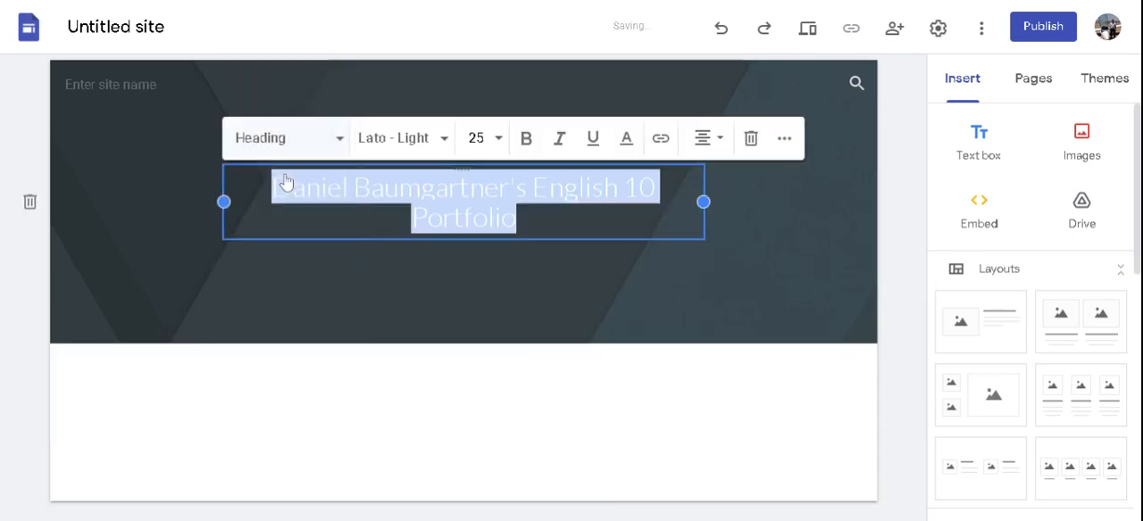
{"action": "left_click", "coordinate": [446, 312]}
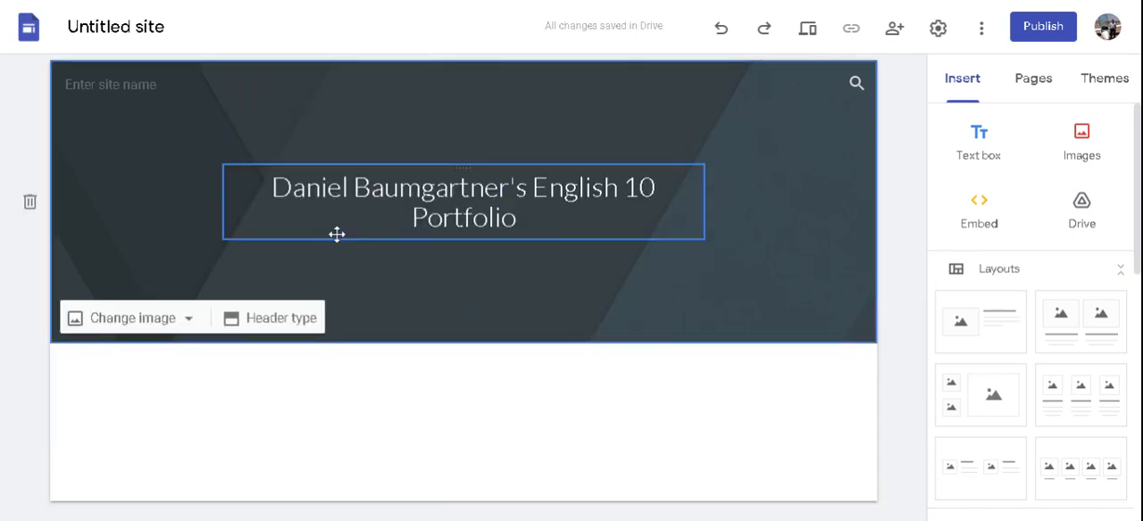
Step: Rename the untitled site with the owner's full name in possessive form followed by "English 10 Portfolio"
{"action": "left_click", "coordinate": [116, 27]}
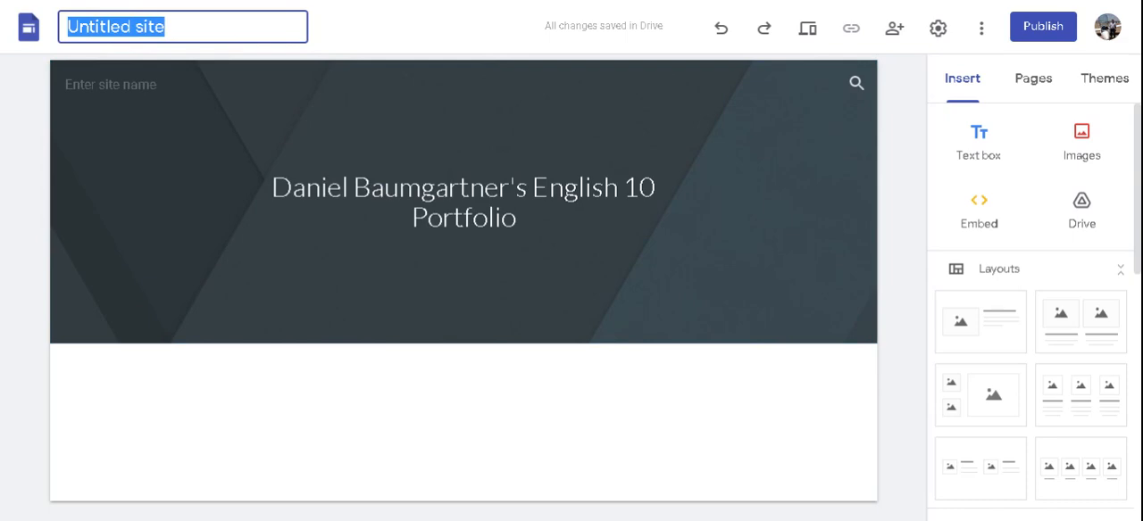
{"action": "type", "text": "Daniel "}
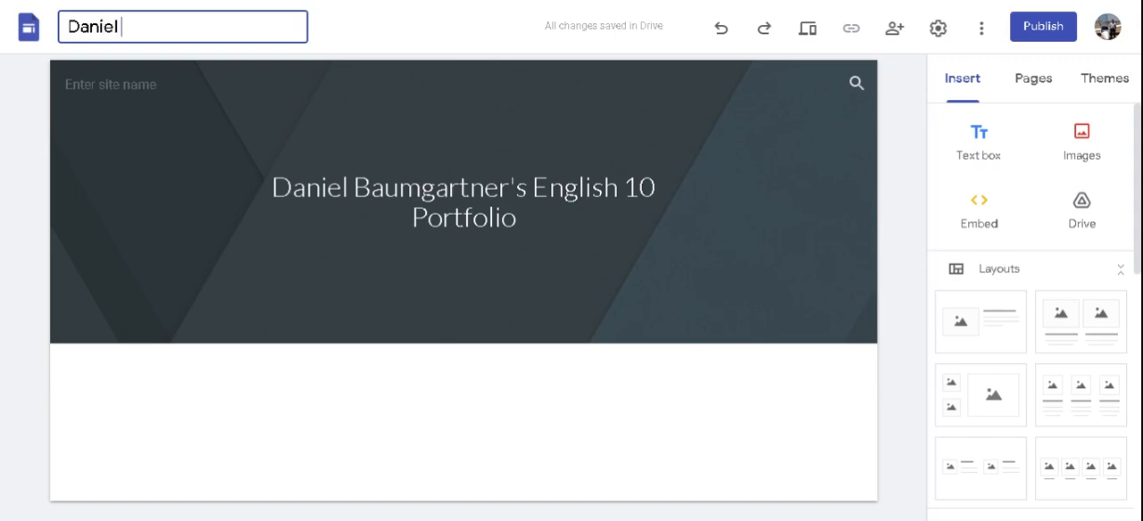
{"action": "type", "text": "baumgartner'"}
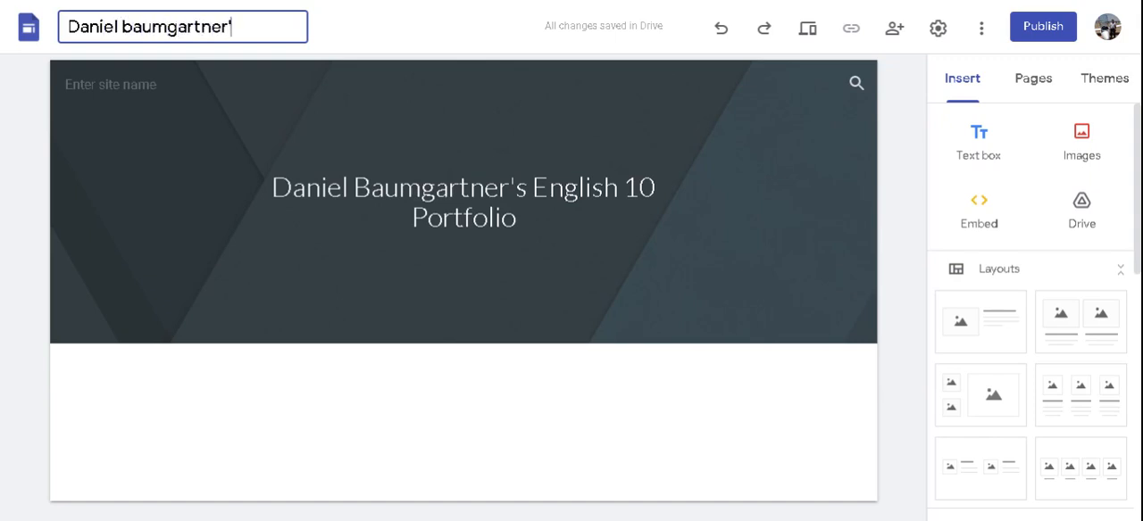
{"action": "type", "text": "s English "}
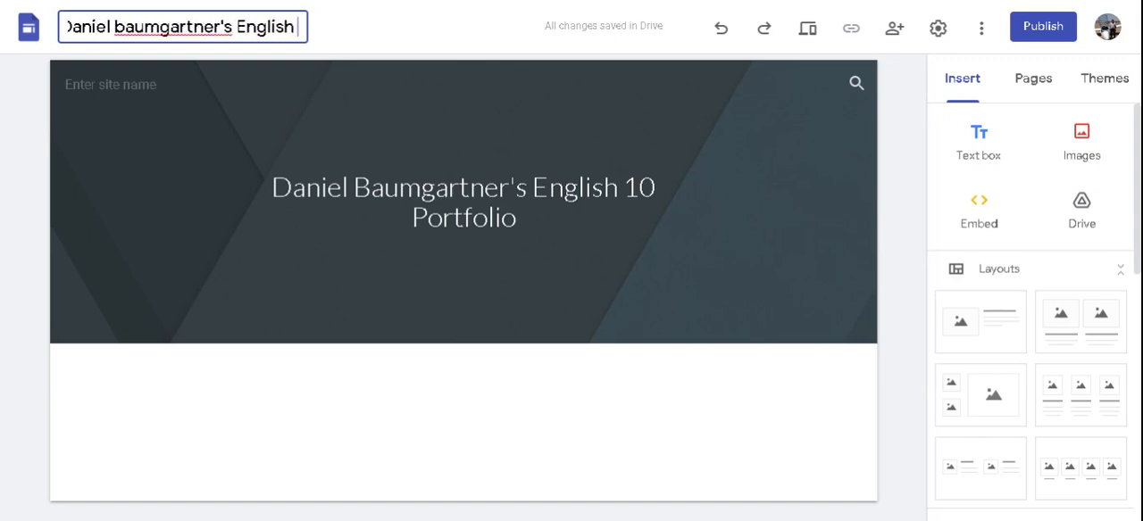
{"action": "type", "text": "10 Portf"}
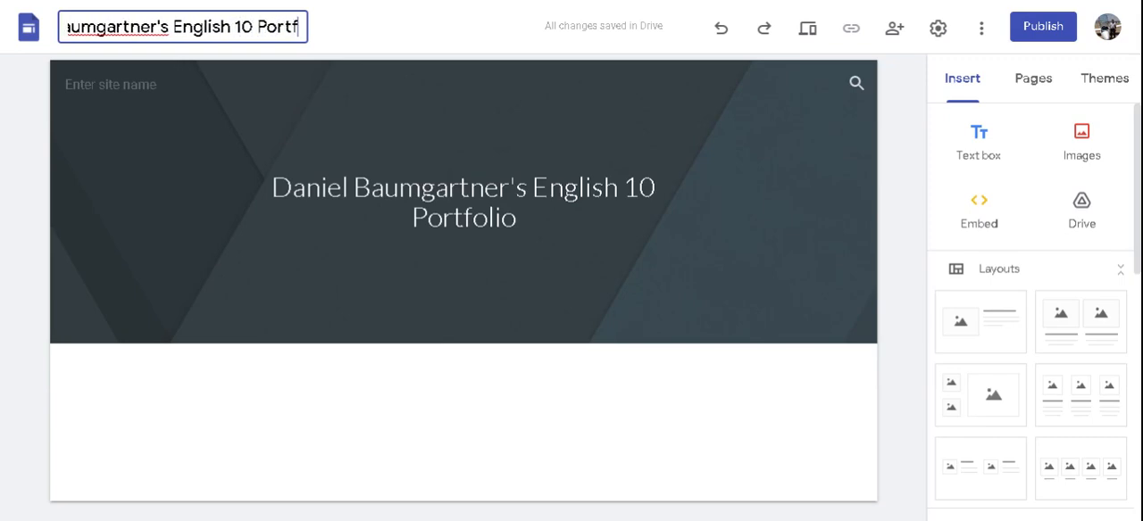
{"action": "type", "text": "oli"}
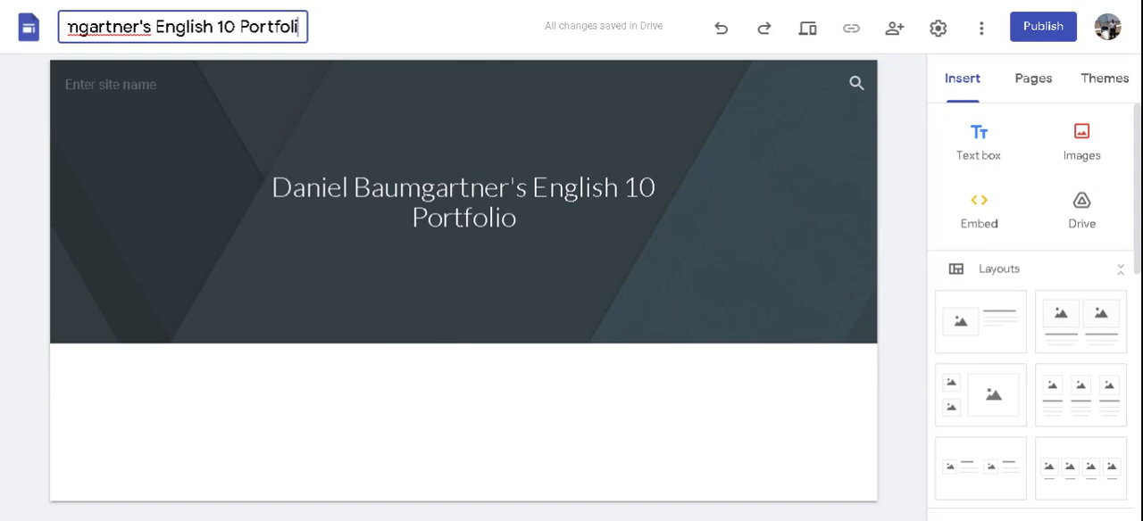
{"action": "type", "text": "o"}
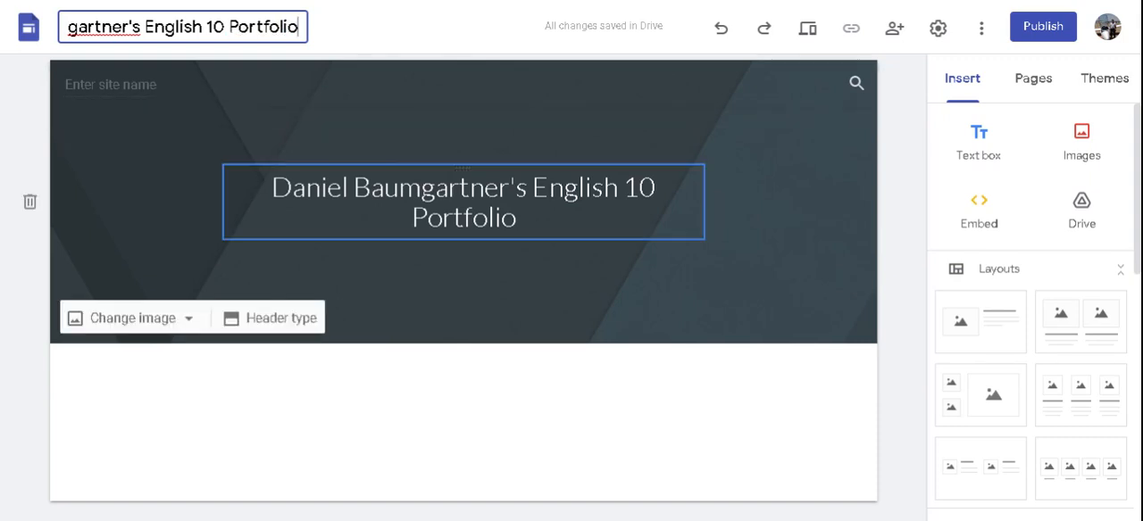
{"action": "left_click", "coordinate": [473, 128]}
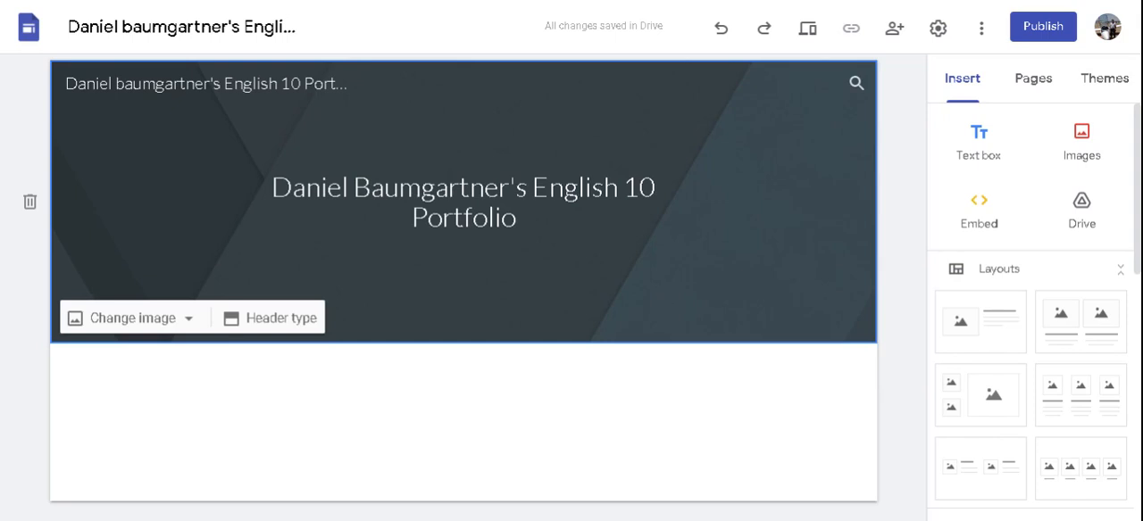
Step: Add a new page named "Daily Oral Language (DOL)" to the site
{"action": "left_click", "coordinate": [1054, 97]}
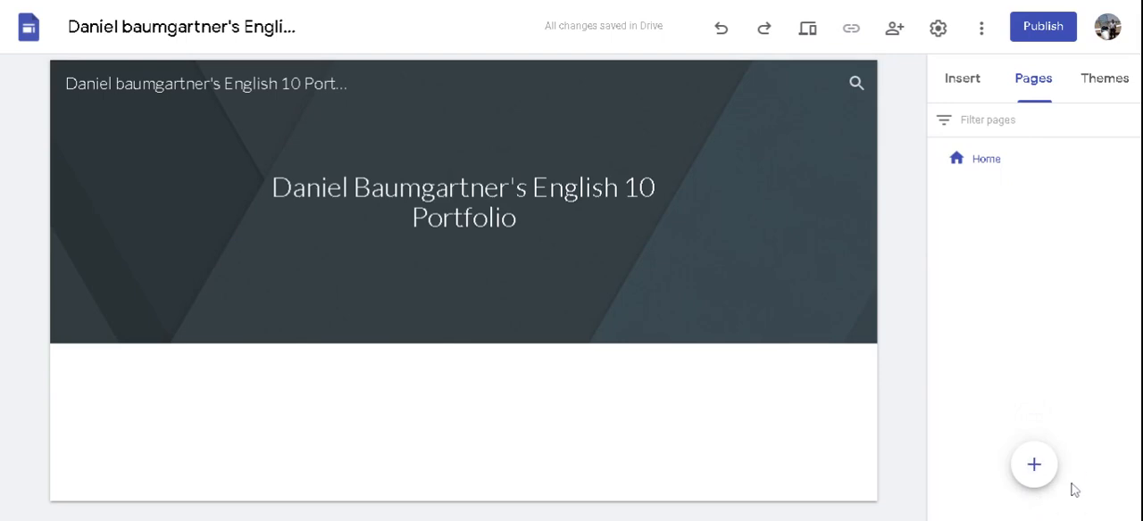
{"action": "left_click", "coordinate": [1034, 465]}
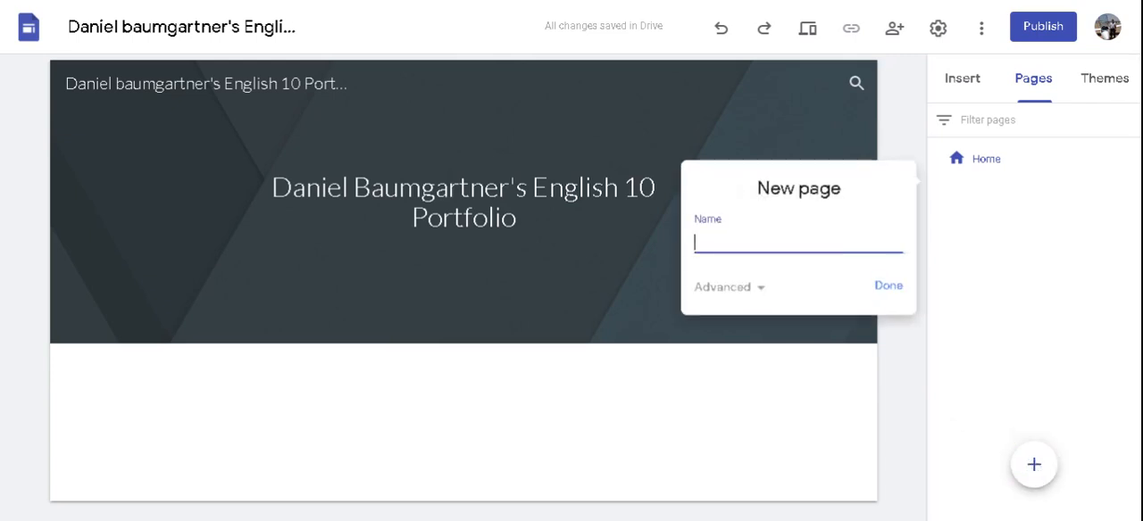
{"action": "type", "text": "Daily Or"}
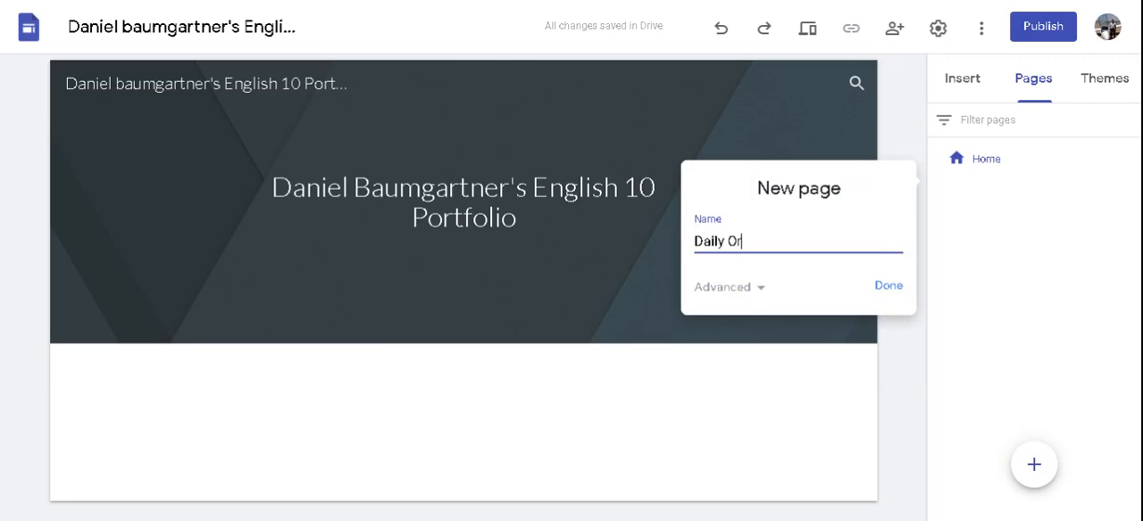
{"action": "type", "text": "al Language (DOL"}
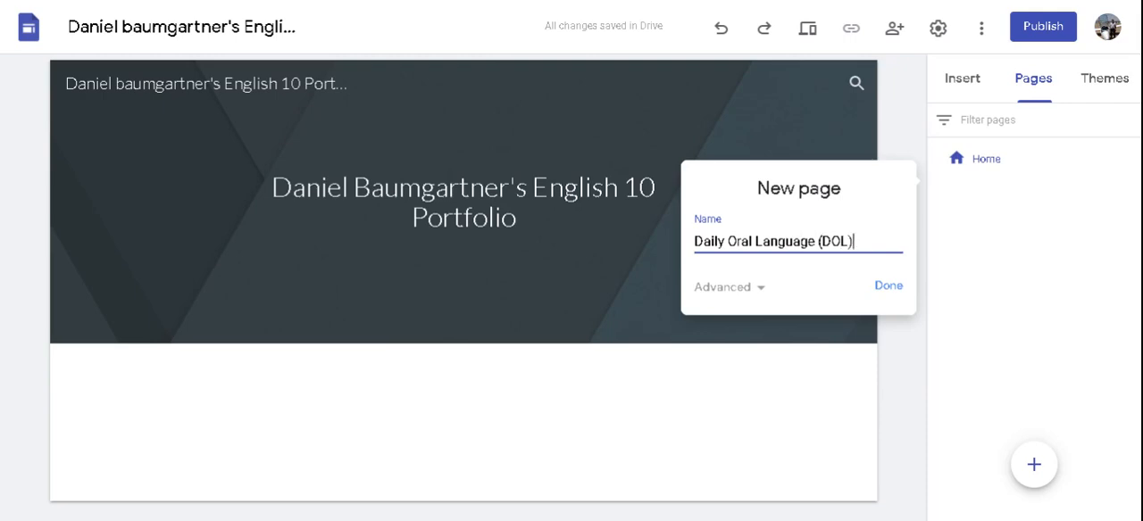
{"action": "left_click", "coordinate": [884, 293]}
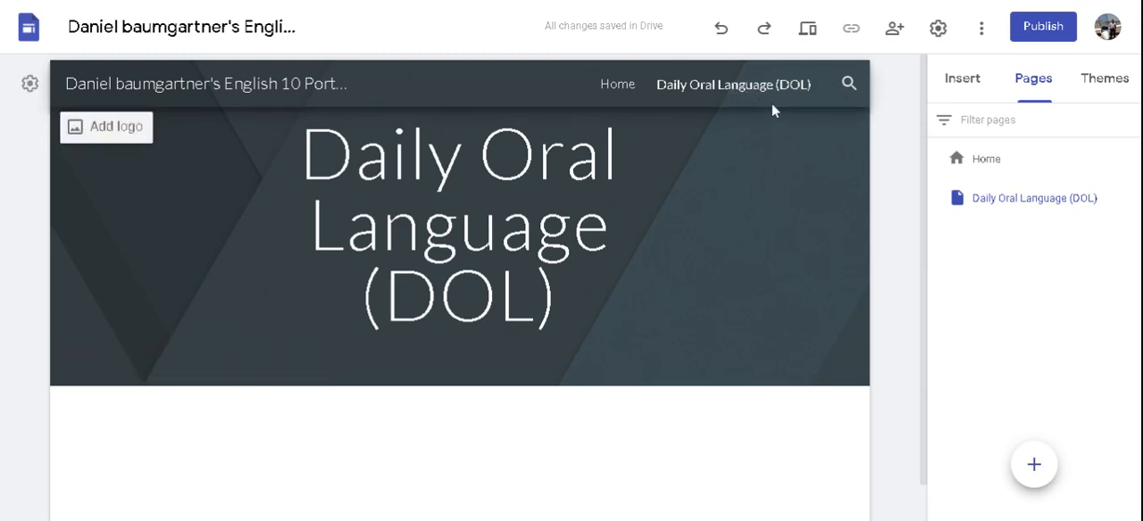
Step: Add a new page named "Reading Logs" to the site
{"action": "mouse_move", "coordinate": [1038, 460]}
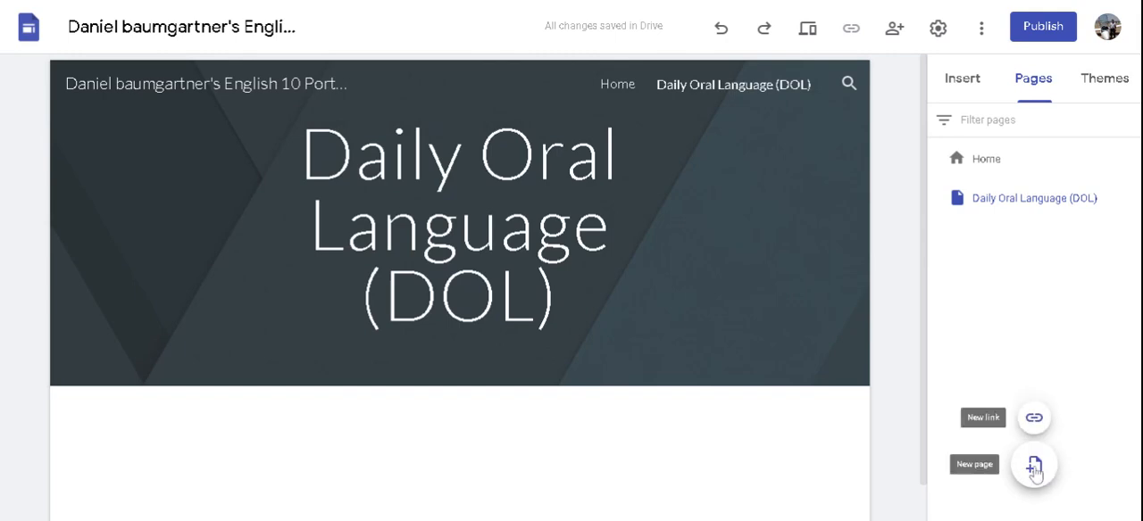
{"action": "left_click", "coordinate": [1034, 466]}
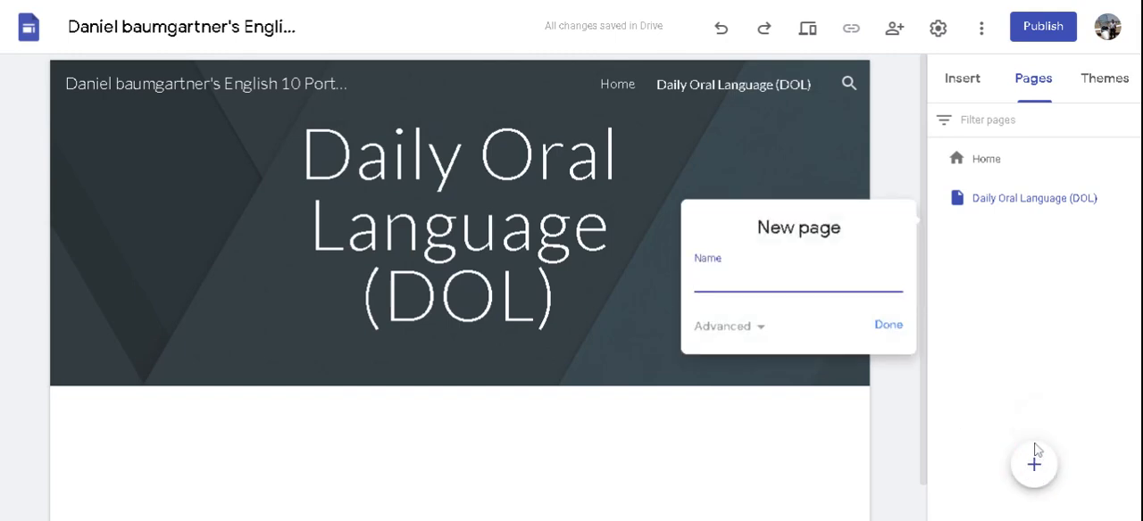
{"action": "type", "text": "Reading Logs"}
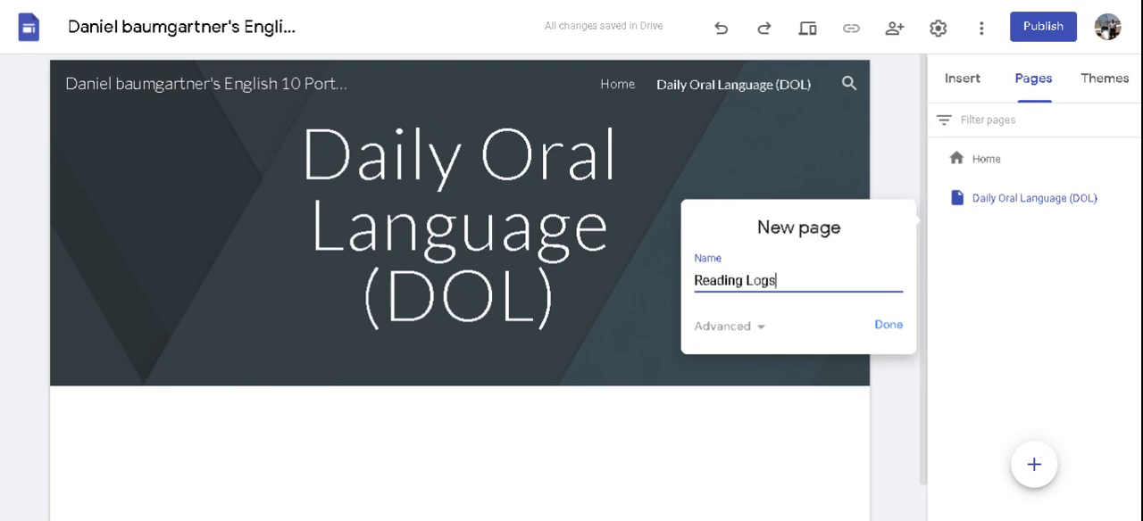
{"action": "left_click", "coordinate": [893, 329]}
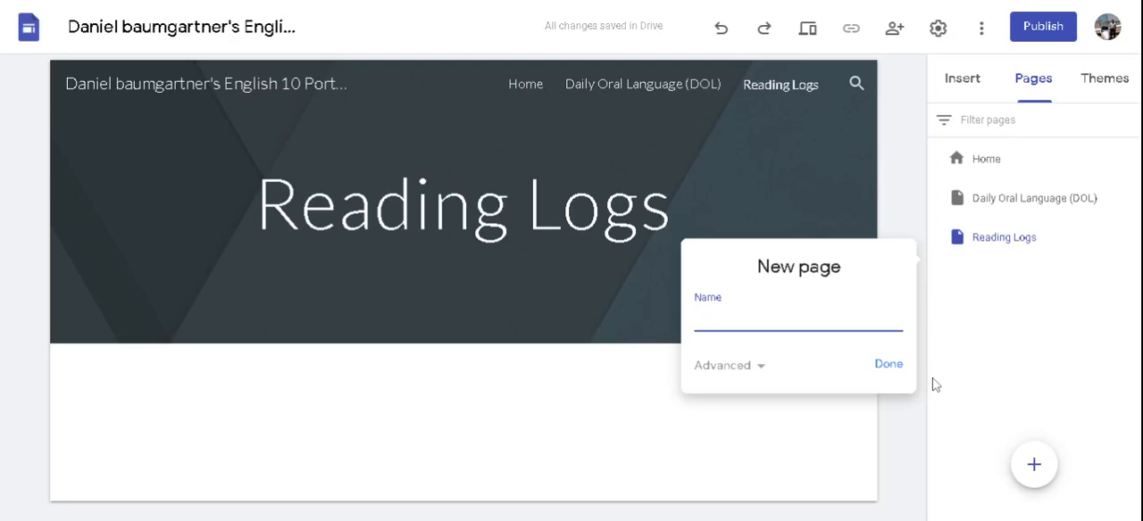
Step: Add two more pages to the site, named "Journals and Quick Writes" and "Habitutes"
{"action": "type", "text": "Journals and Quick Writes"}
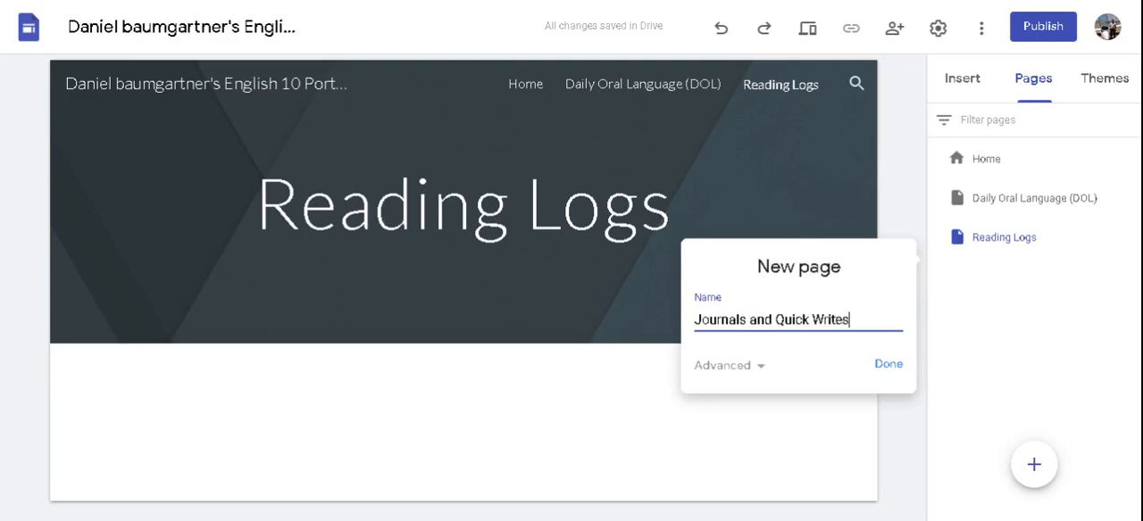
{"action": "left_click", "coordinate": [892, 364]}
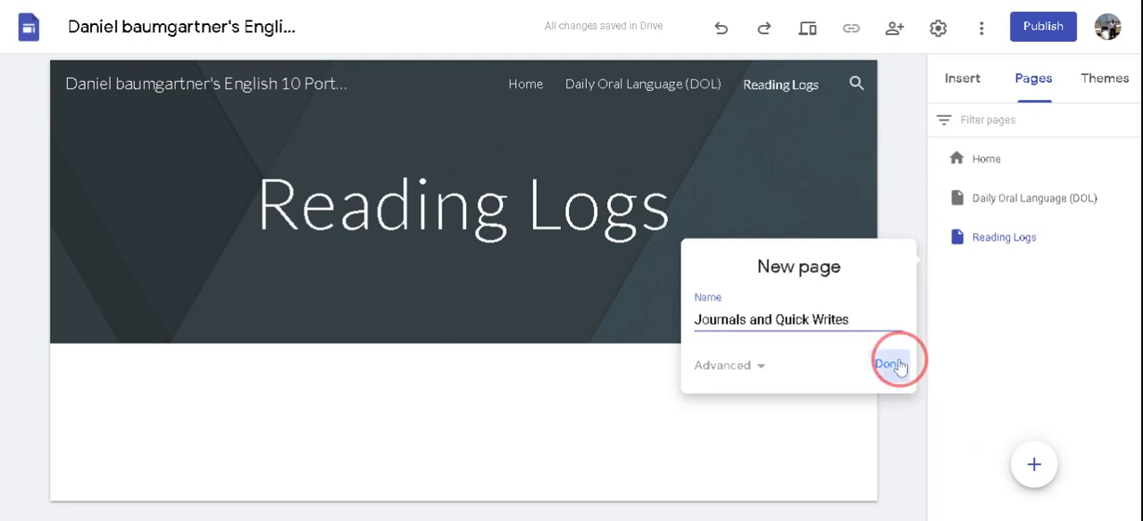
{"action": "left_click", "coordinate": [1034, 465]}
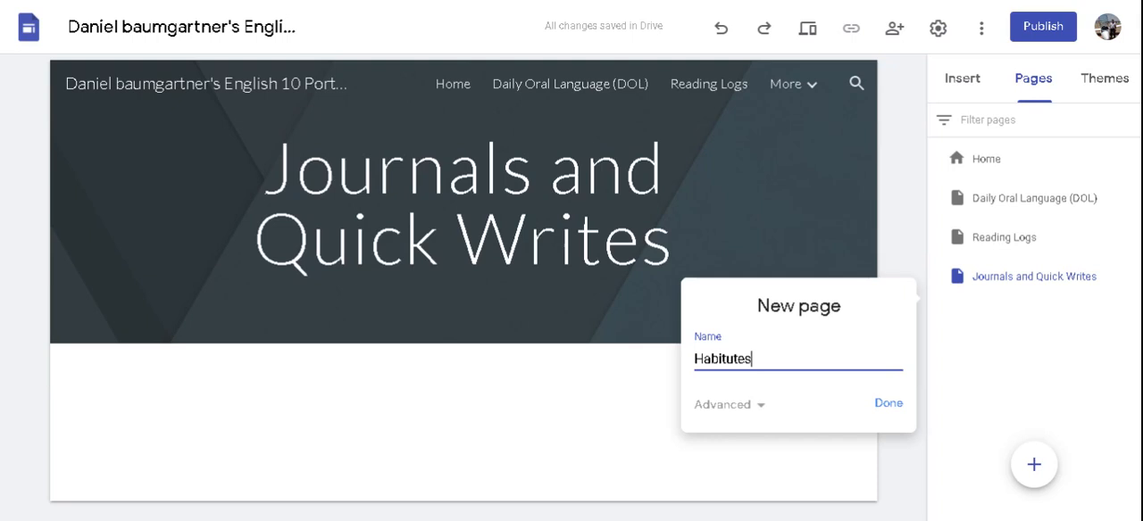
{"action": "left_click", "coordinate": [888, 407]}
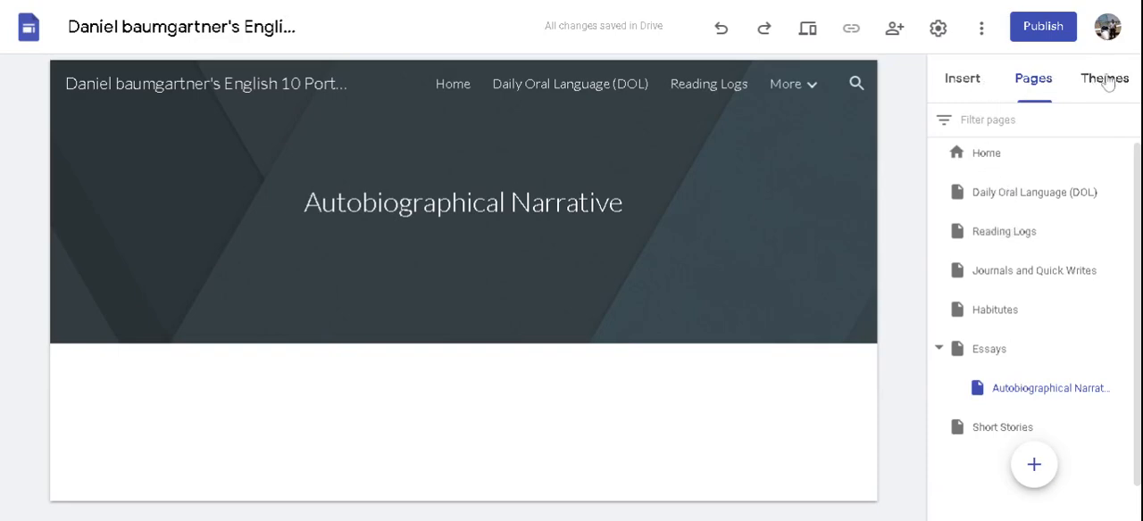
Step: Embed the autobiographical narrative folder from Drive, found under Essays in the owner's English 10 folder, on the Autobiographical Narrative page
{"action": "left_click", "coordinate": [971, 82]}
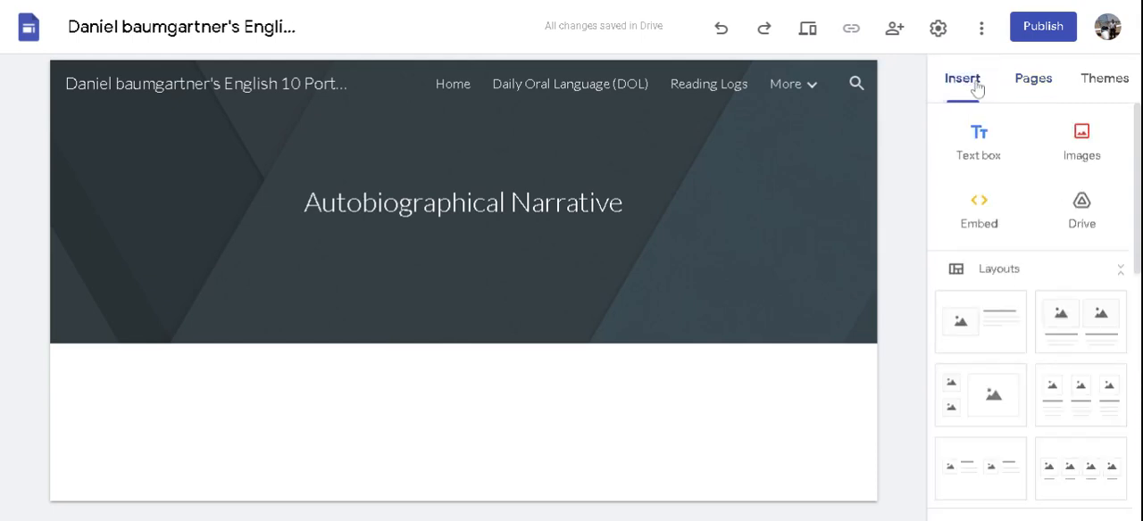
{"action": "left_click", "coordinate": [1082, 204]}
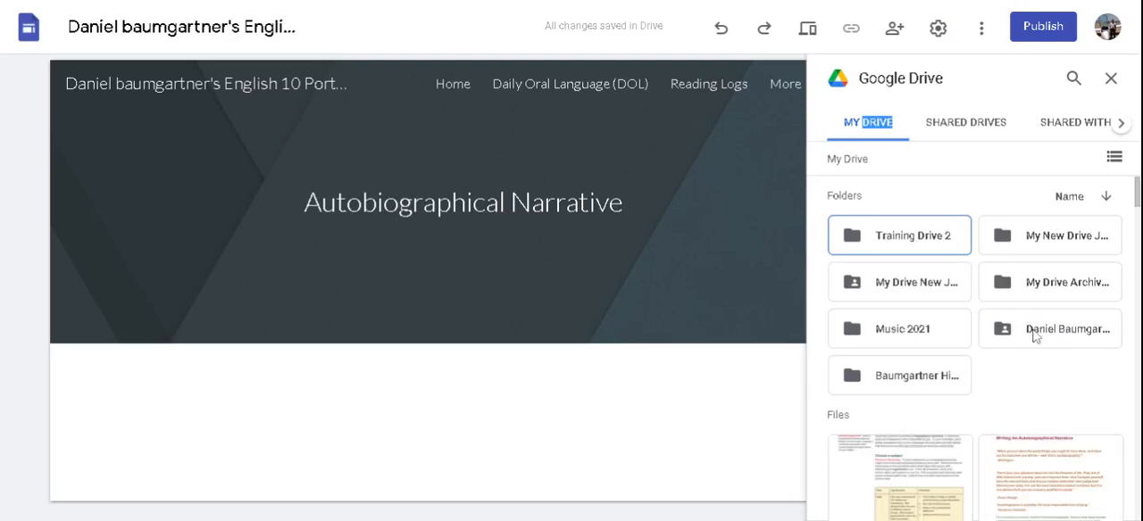
{"action": "double_click", "coordinate": [1034, 335]}
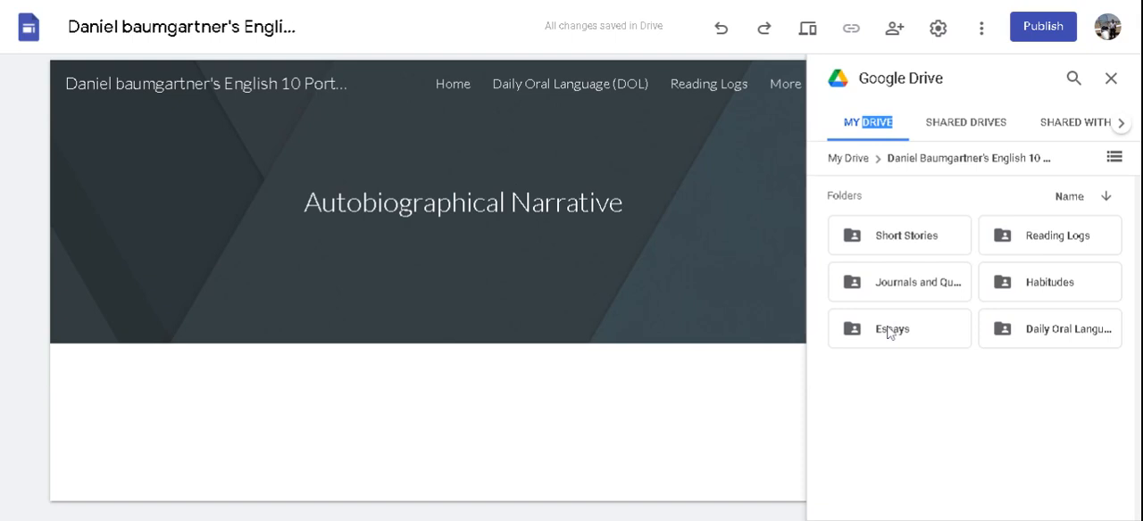
{"action": "double_click", "coordinate": [888, 330]}
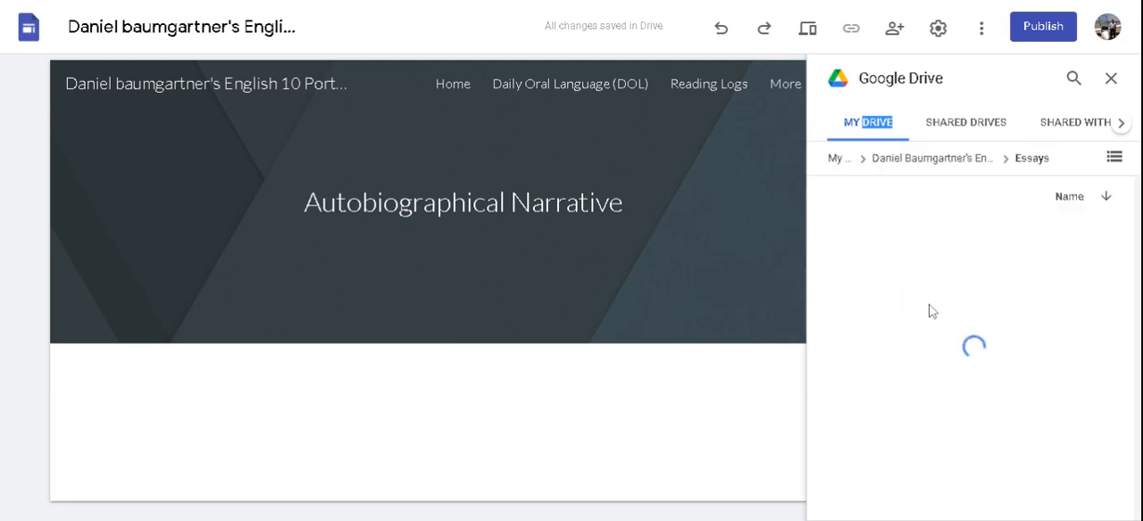
{"action": "left_click", "coordinate": [910, 245]}
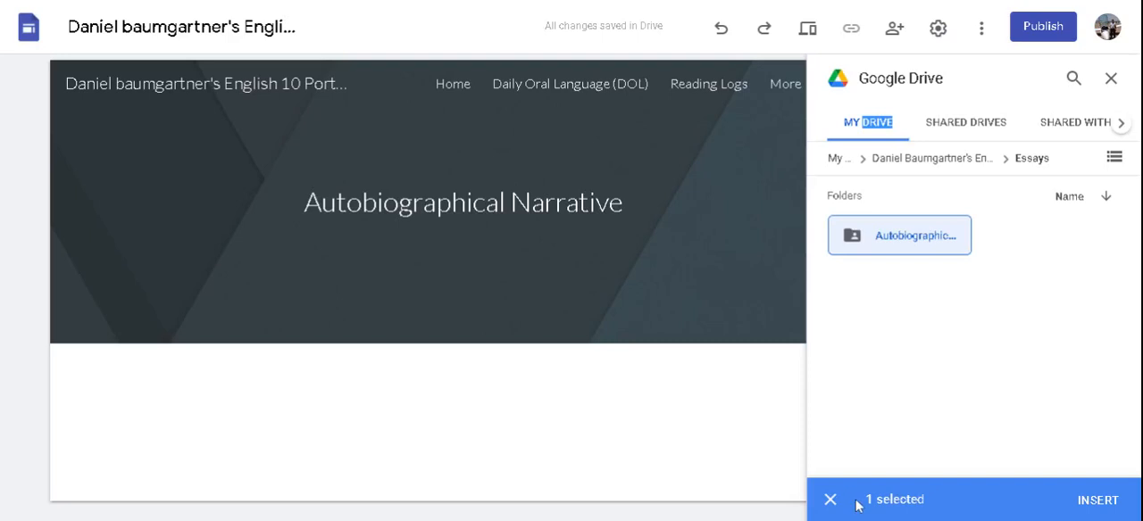
{"action": "left_click", "coordinate": [1100, 501]}
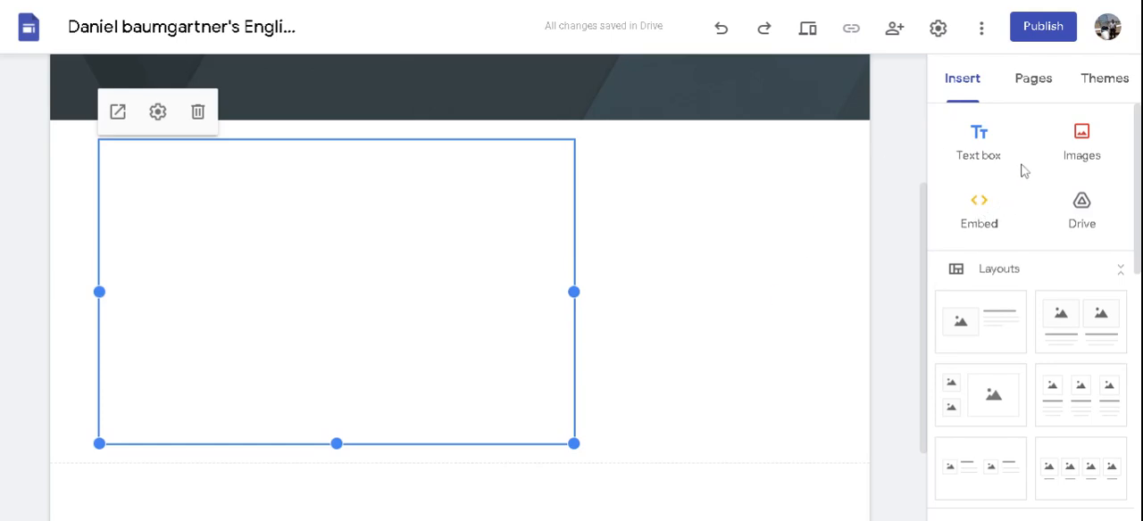
{"action": "left_click", "coordinate": [964, 81]}
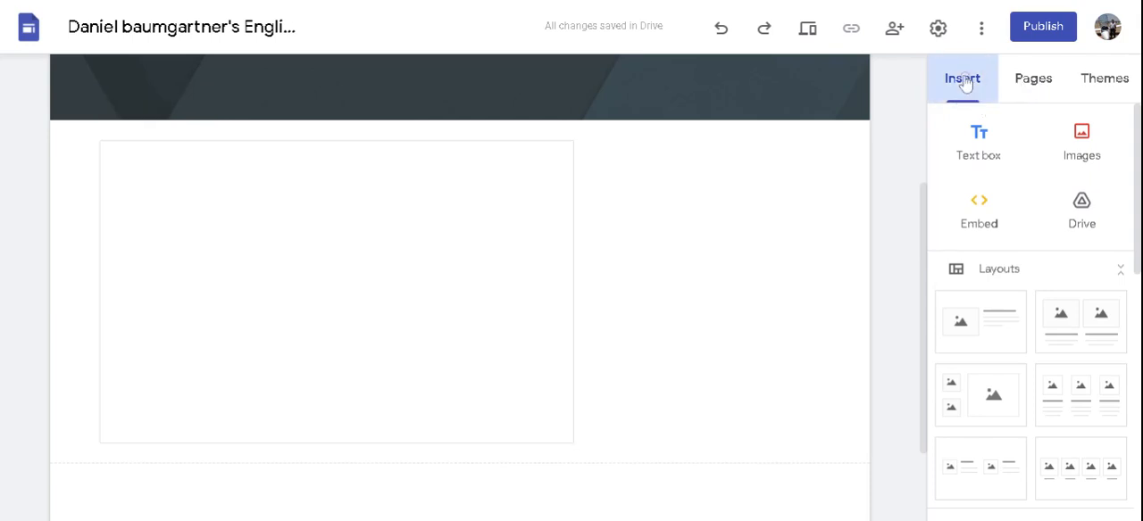
Step: Embed the Daily Oral Language folder from the owner's English 10 Drive folder on the Daily Oral Language (DOL) page
{"action": "scroll", "coordinate": [746, 112], "scroll_direction": "up", "scroll_amount": 3}
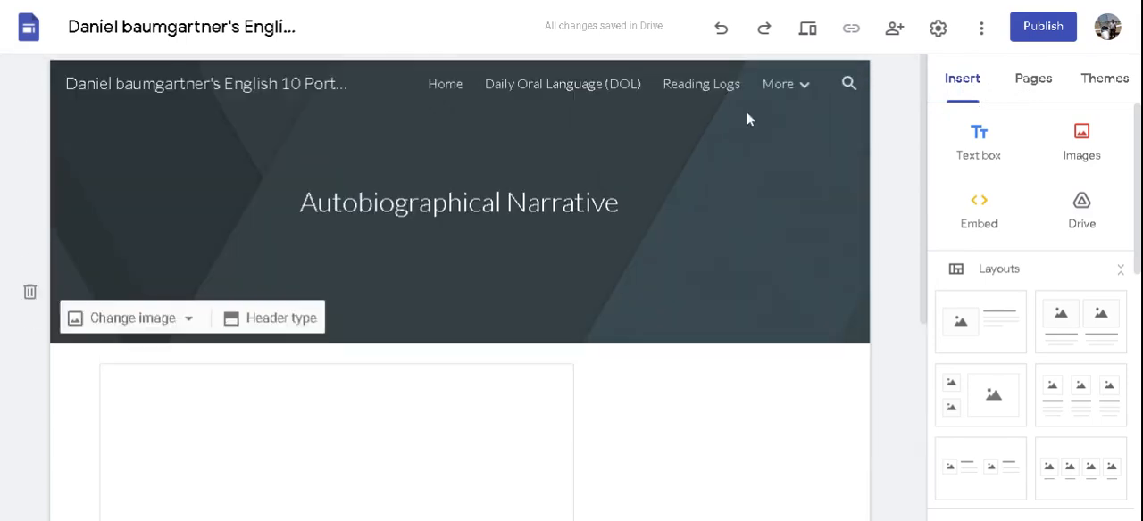
{"action": "left_click", "coordinate": [547, 87]}
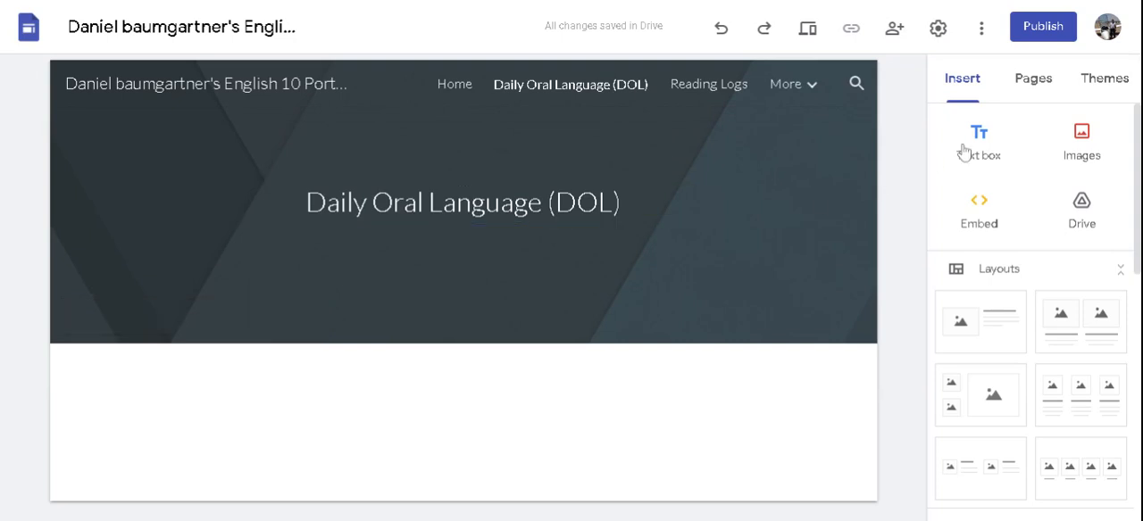
{"action": "left_click", "coordinate": [1082, 207]}
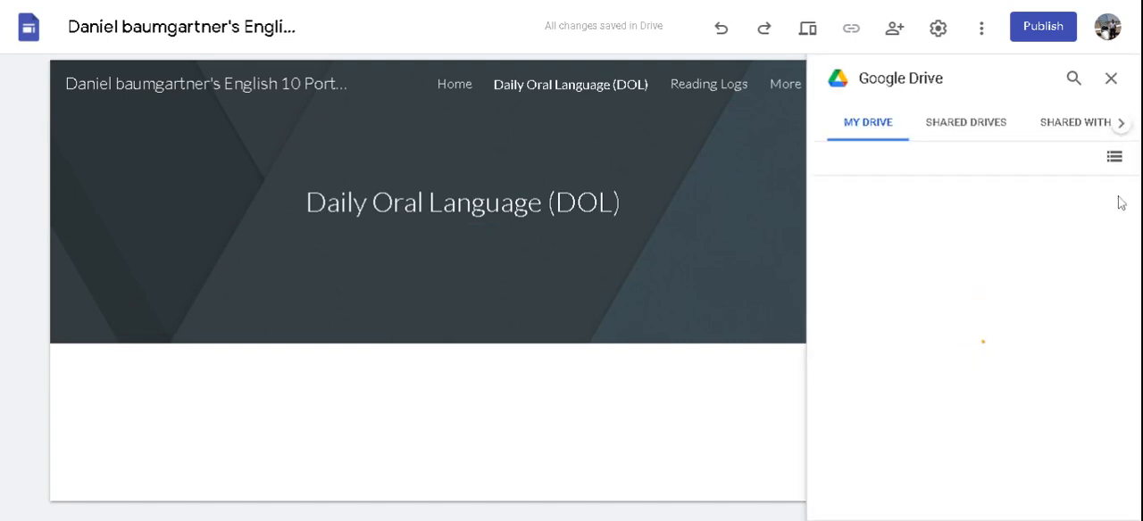
{"action": "left_click", "coordinate": [1051, 332]}
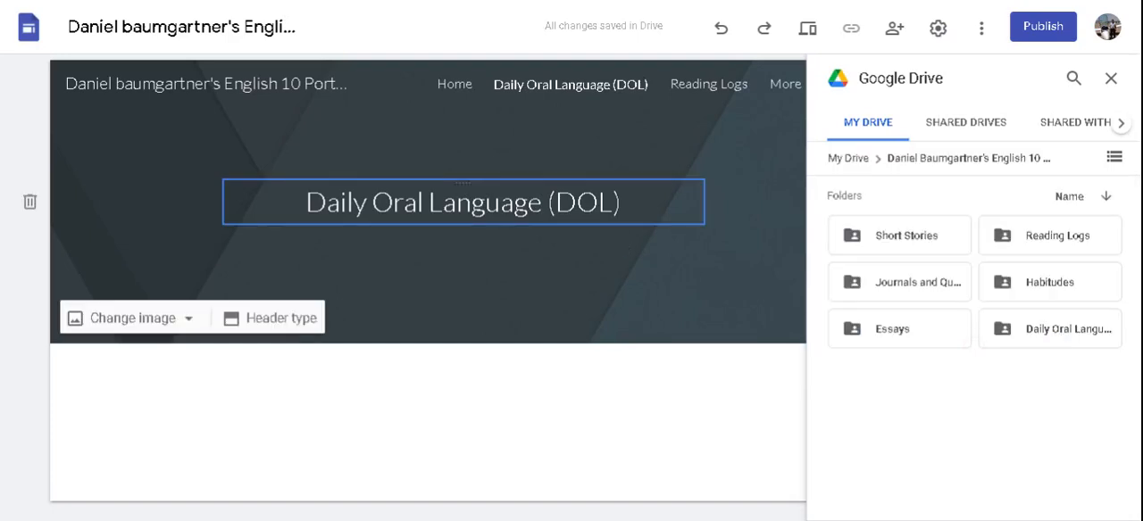
{"action": "left_click", "coordinate": [1054, 334]}
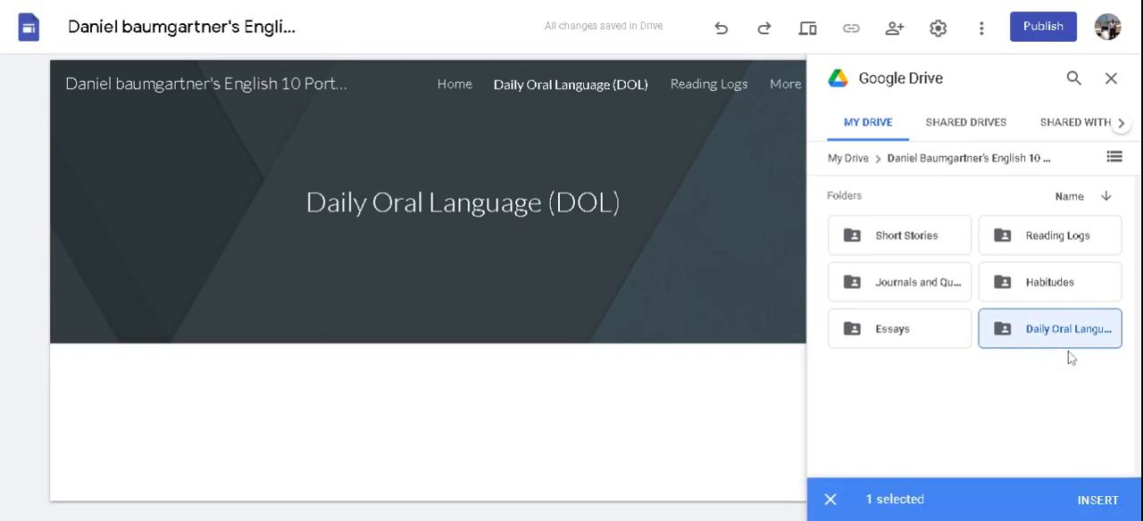
{"action": "left_click", "coordinate": [1105, 503]}
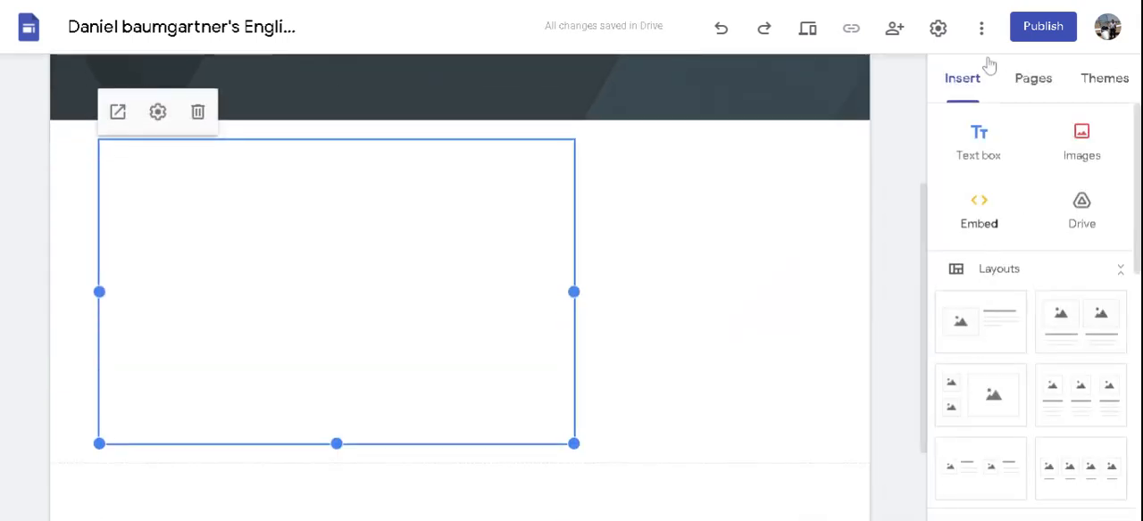
Step: Embed the Reading Logs folder from the owner's English 10 Drive folder on the Reading Logs page
{"action": "scroll", "coordinate": [733, 119], "scroll_direction": "up", "scroll_amount": 3}
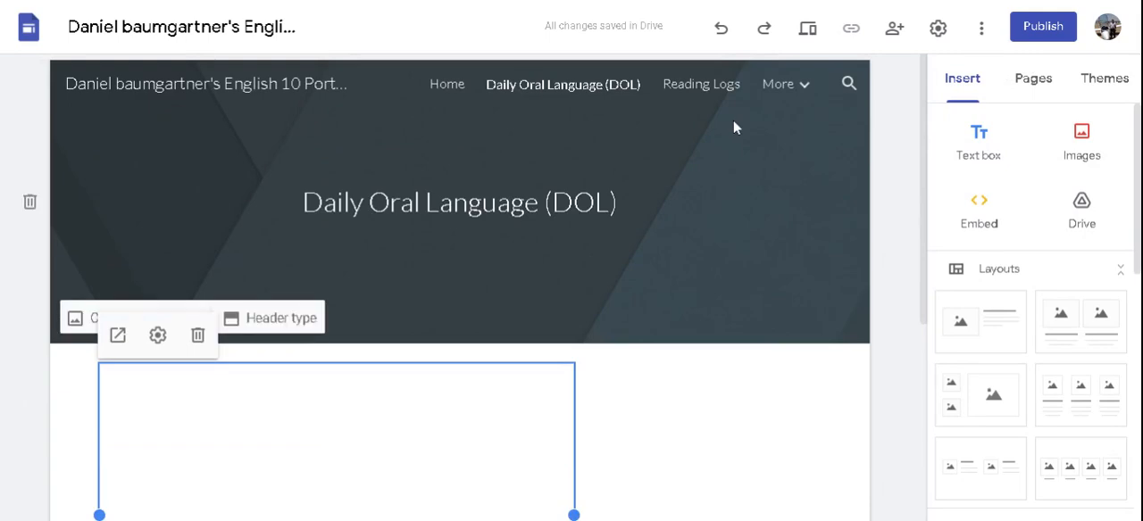
{"action": "left_click", "coordinate": [694, 84]}
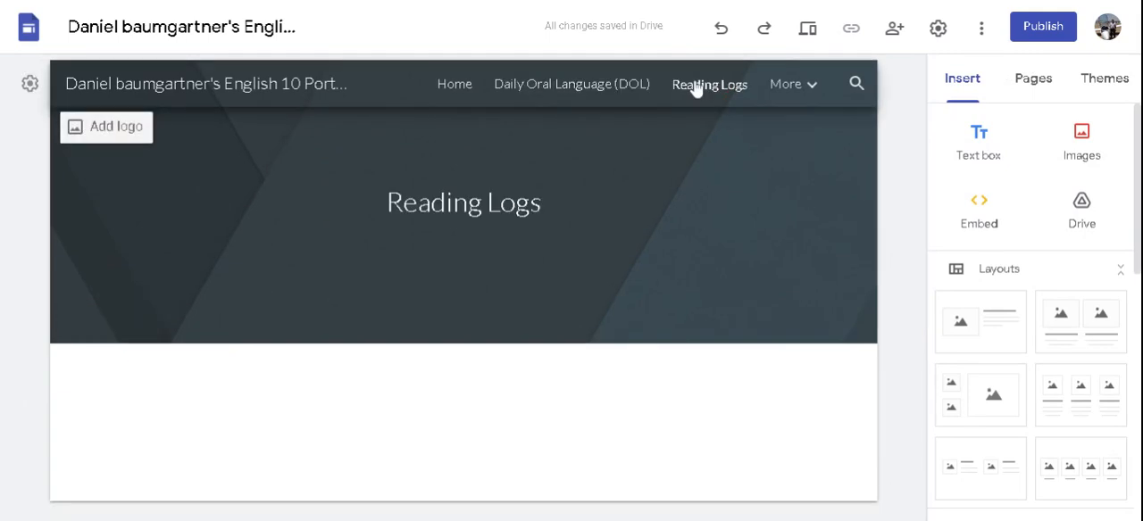
{"action": "left_click", "coordinate": [1082, 210]}
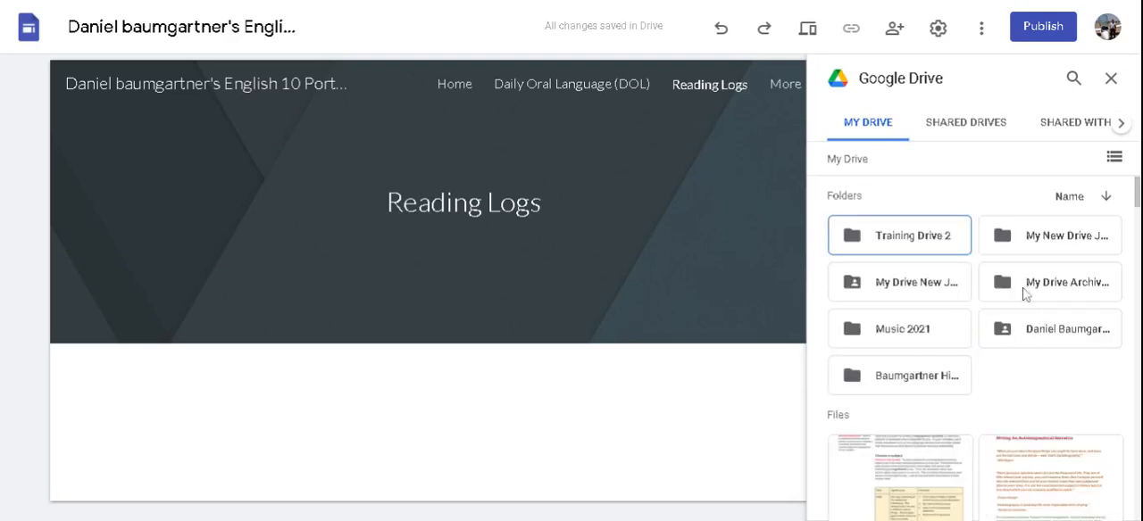
{"action": "left_click", "coordinate": [1043, 328]}
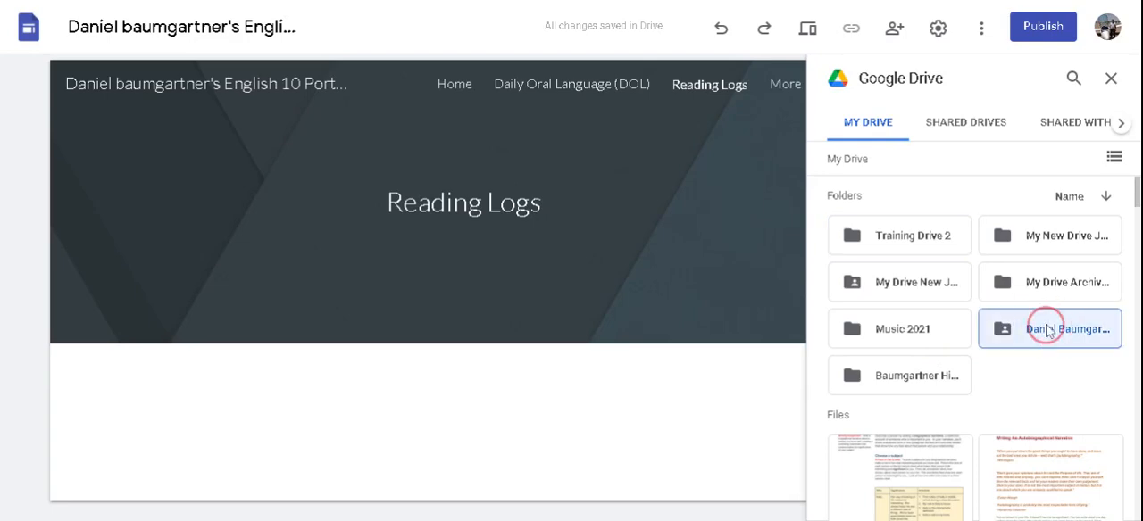
{"action": "left_click", "coordinate": [1046, 331]}
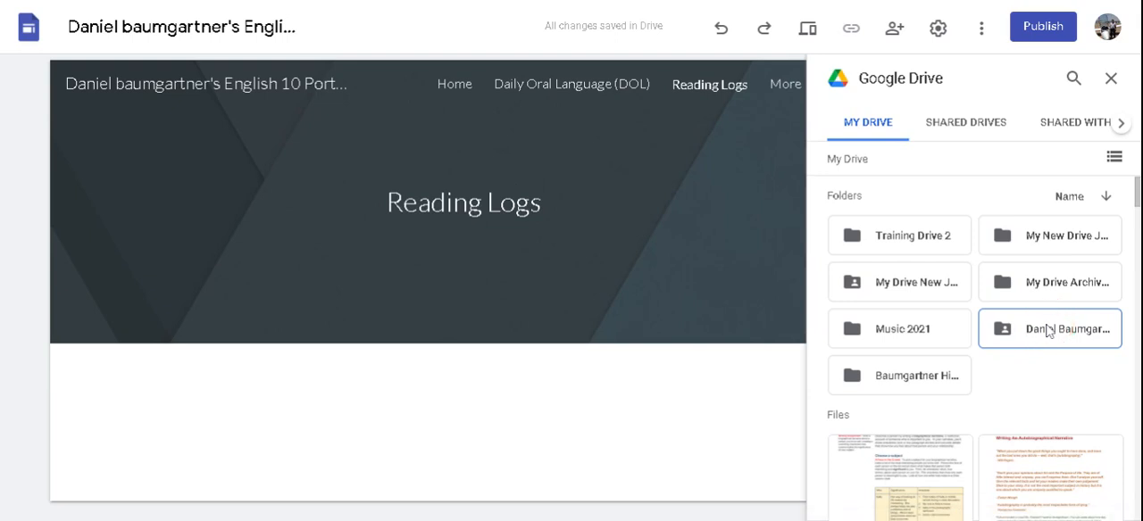
{"action": "double_click", "coordinate": [1046, 330]}
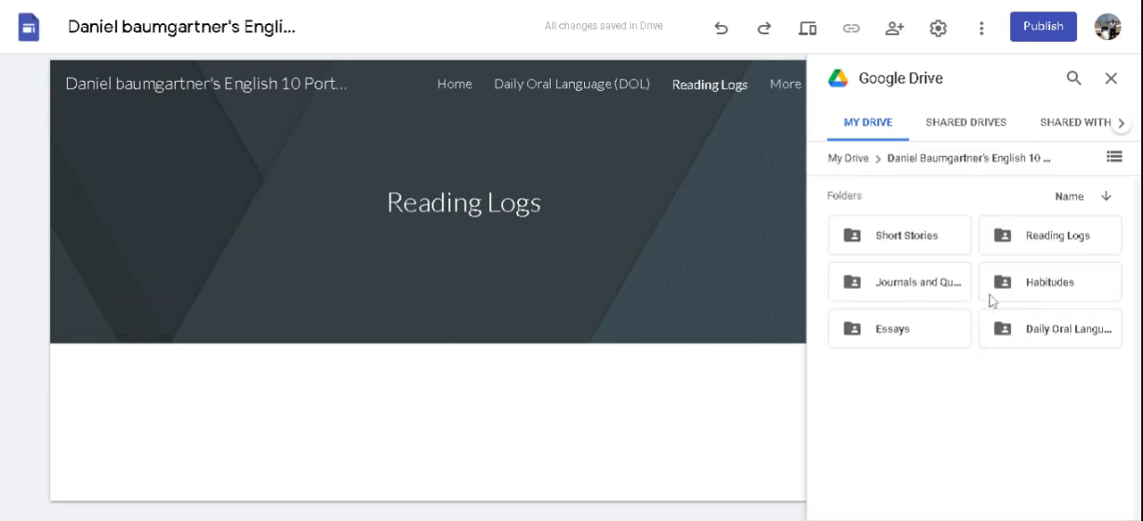
{"action": "left_click", "coordinate": [1054, 241]}
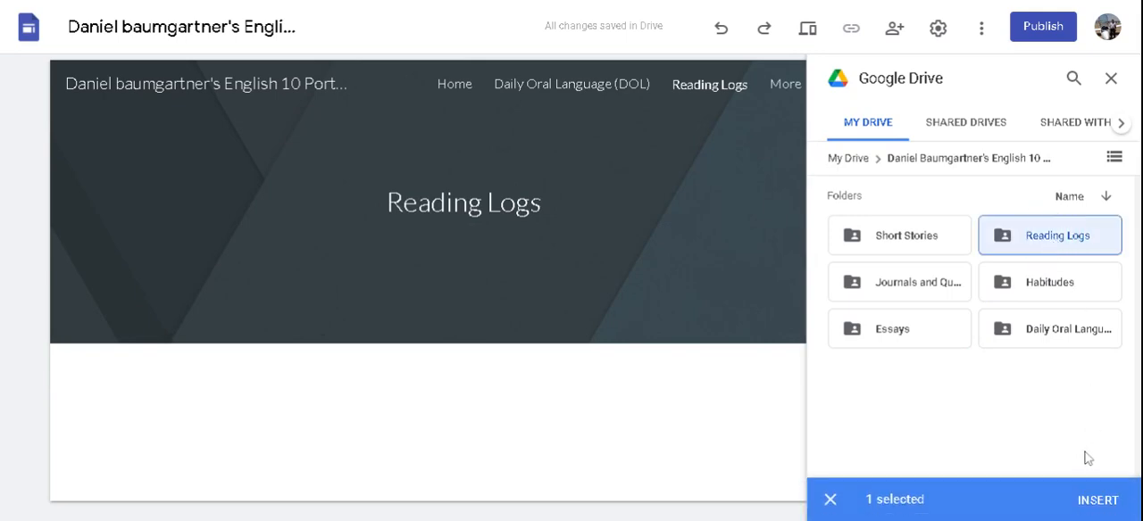
{"action": "left_click", "coordinate": [1105, 502]}
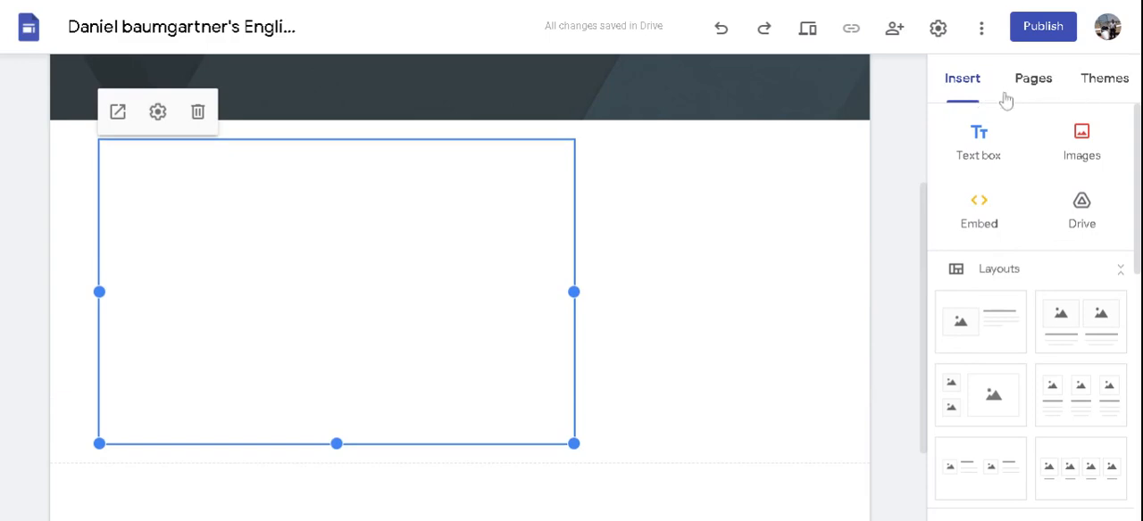
Step: Embed the Habitudes folder from the owner's English 10 Drive folder on the Habitutes page
{"action": "scroll", "coordinate": [919, 89], "scroll_direction": "up", "scroll_amount": 3}
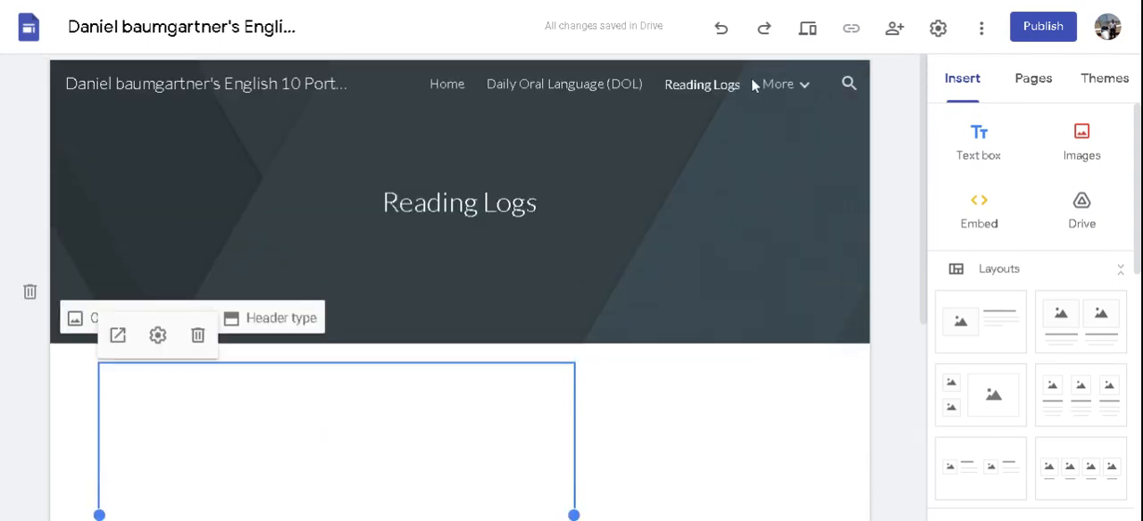
{"action": "left_click", "coordinate": [804, 89]}
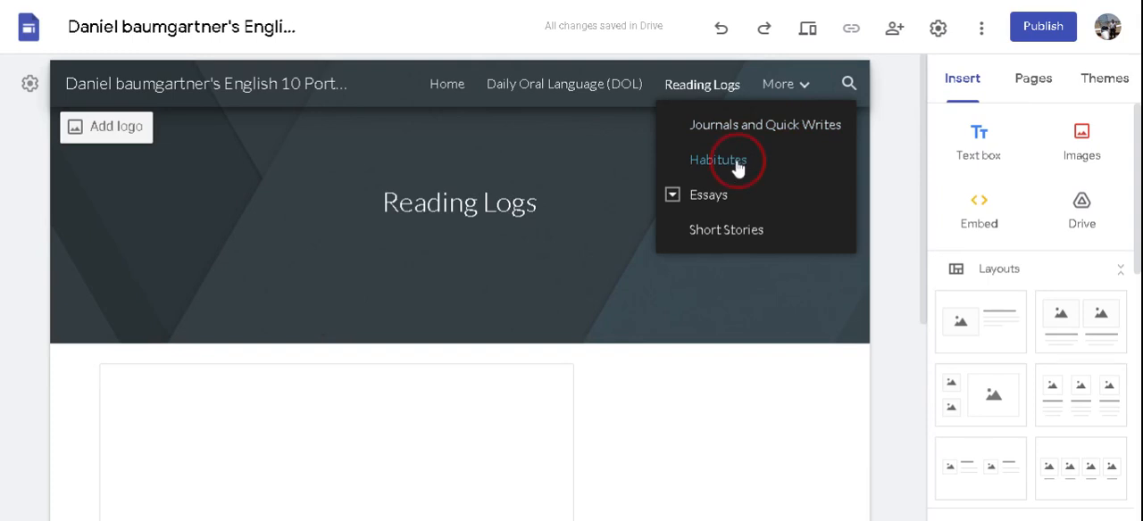
{"action": "left_click", "coordinate": [736, 162]}
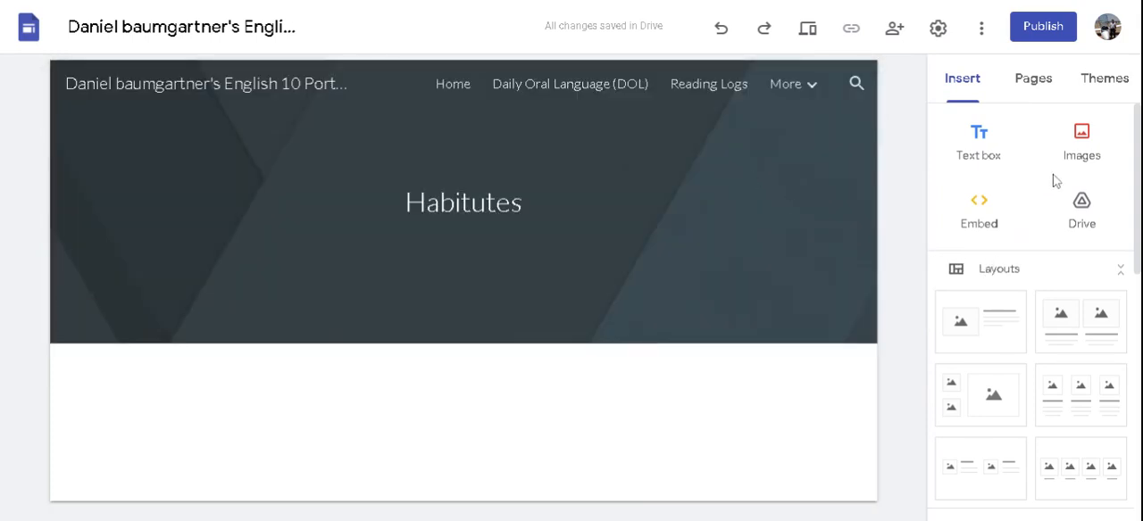
{"action": "left_click", "coordinate": [1081, 206]}
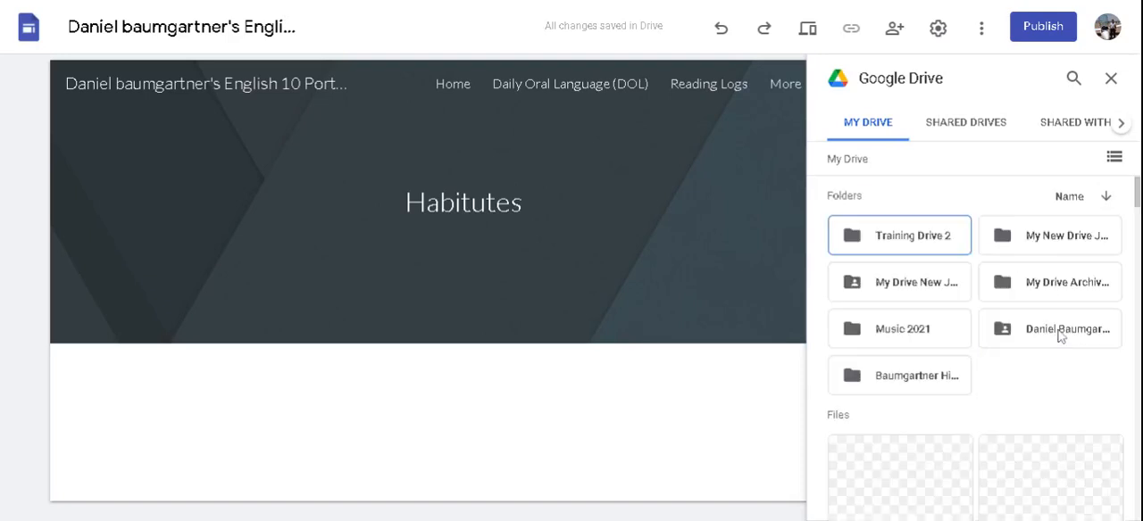
{"action": "double_click", "coordinate": [1060, 334]}
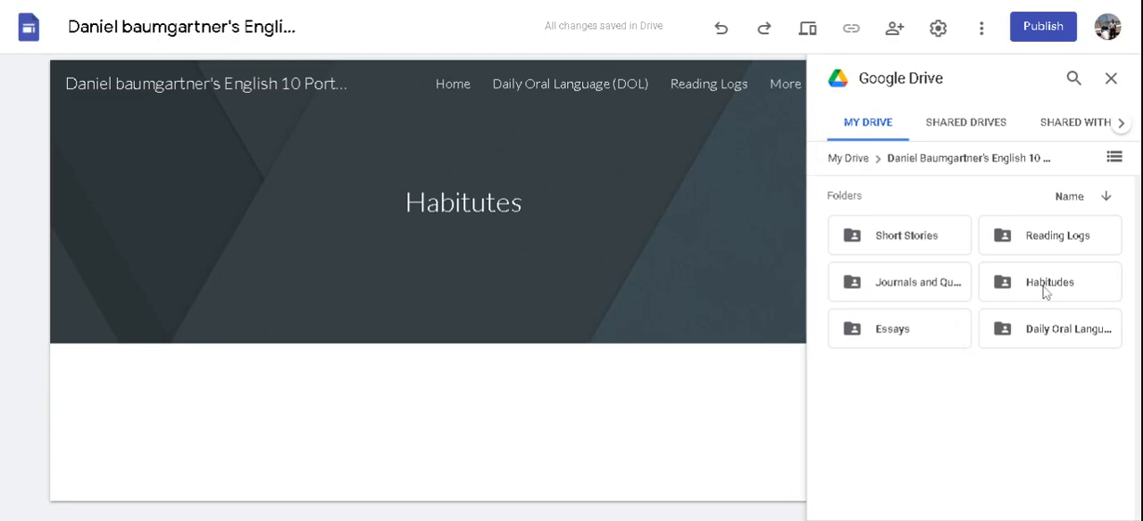
{"action": "left_click", "coordinate": [1045, 290]}
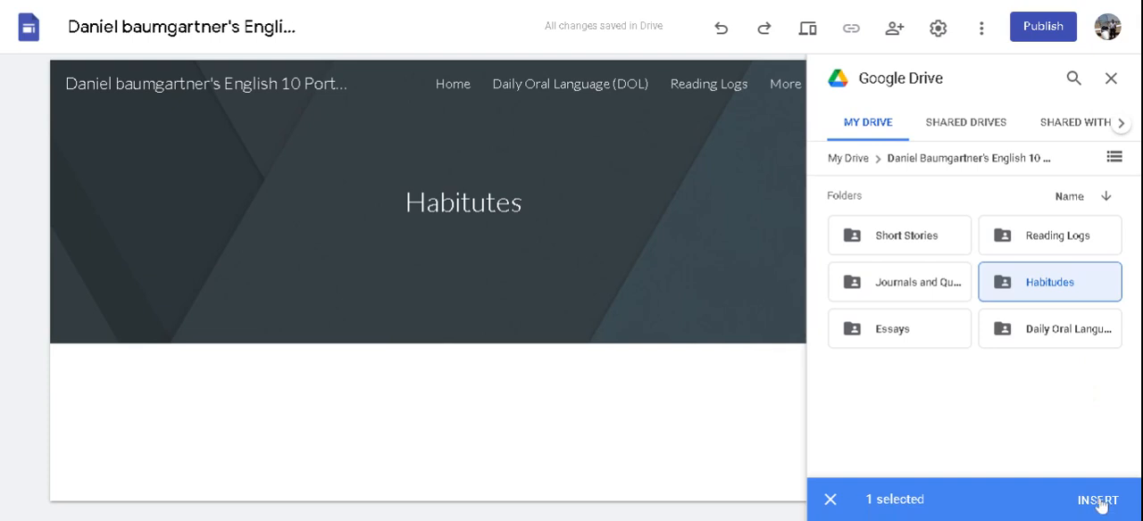
{"action": "left_click", "coordinate": [1099, 502]}
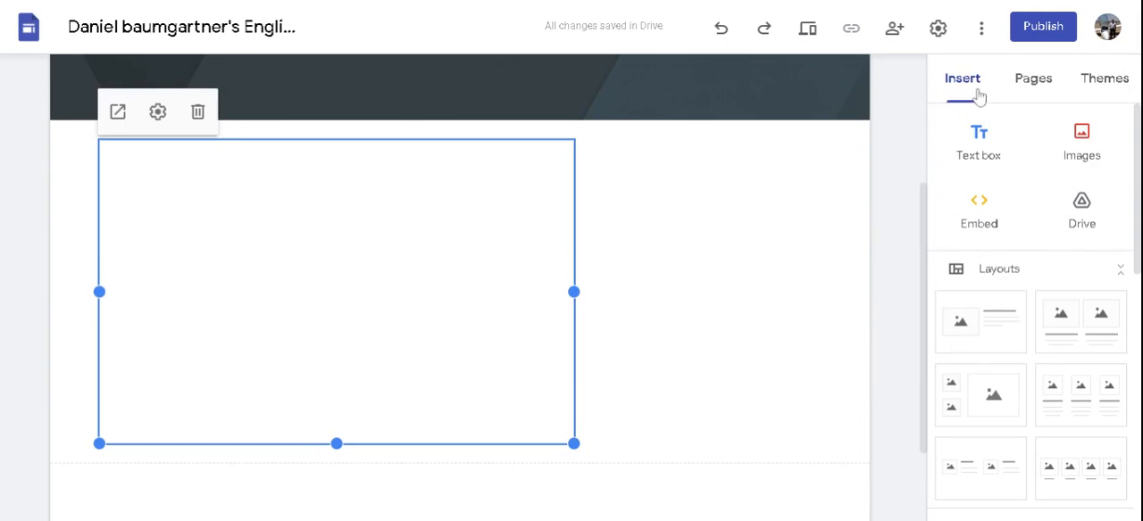
Step: Embed the Journals and Quick Writes folder from the owner's English 10 Drive folder on the Journals and Quick Writes page
{"action": "scroll", "coordinate": [715, 184], "scroll_direction": "up", "scroll_amount": 3}
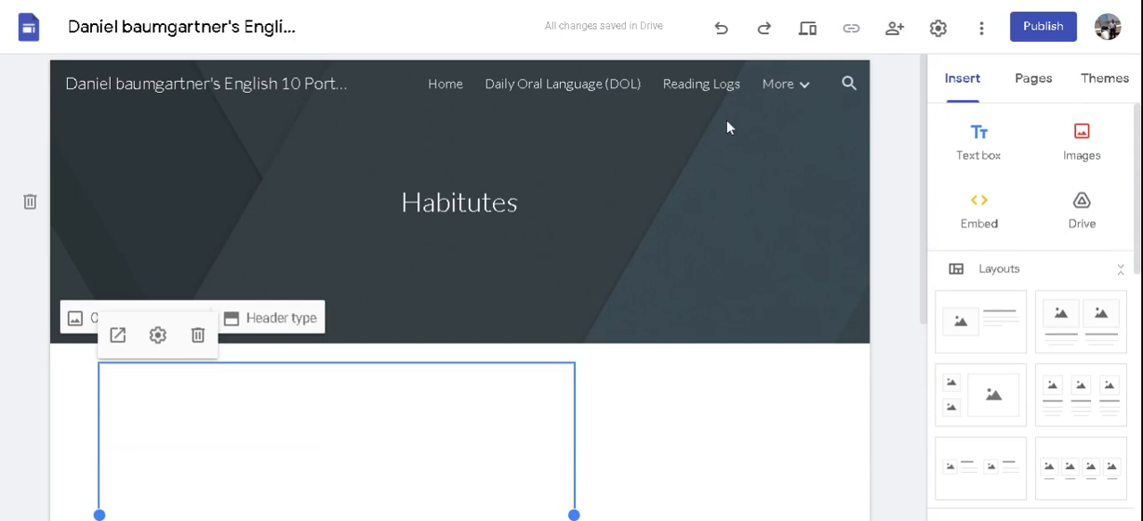
{"action": "left_click", "coordinate": [806, 87]}
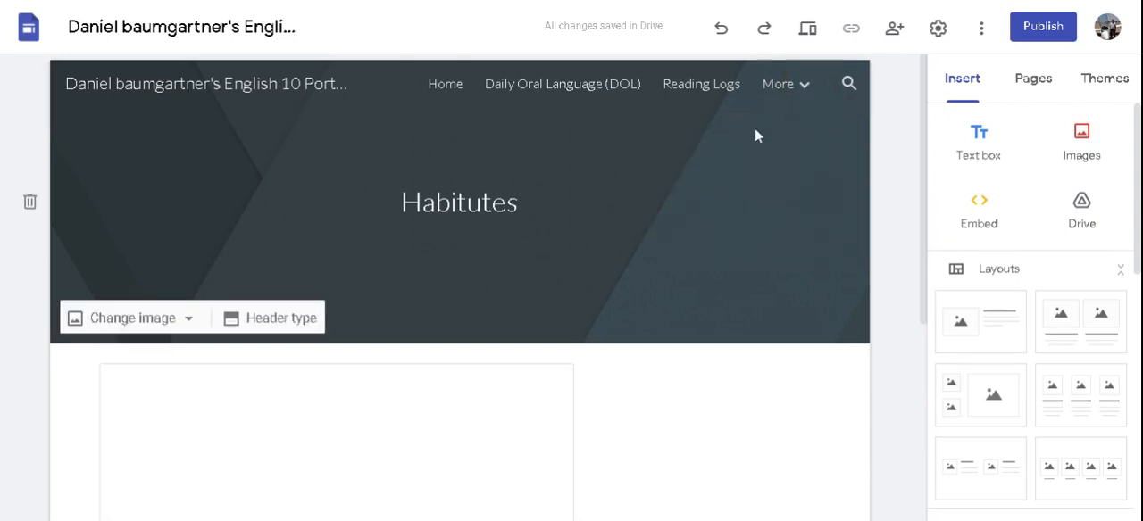
{"action": "left_click", "coordinate": [791, 89]}
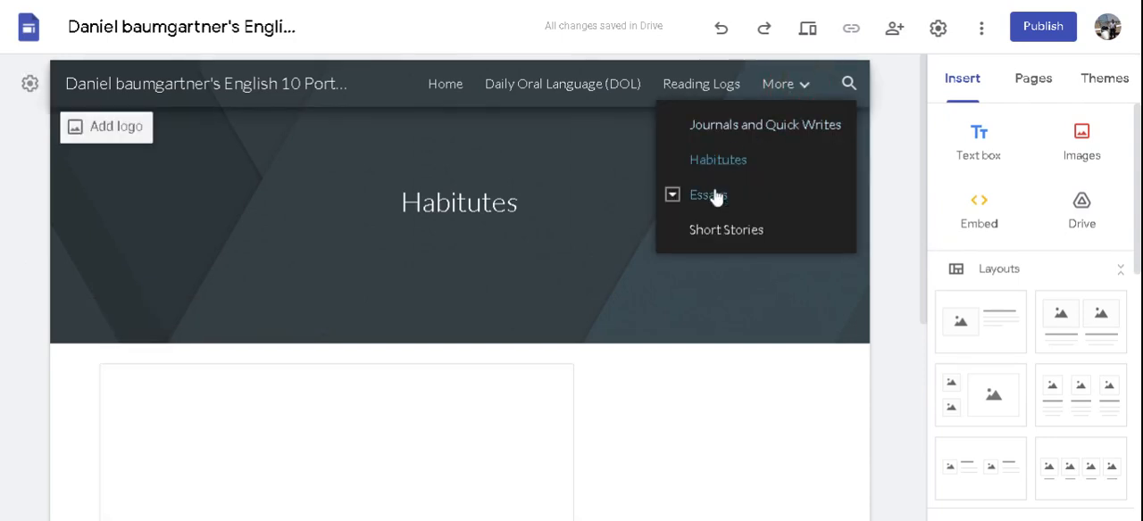
{"action": "left_click", "coordinate": [764, 126]}
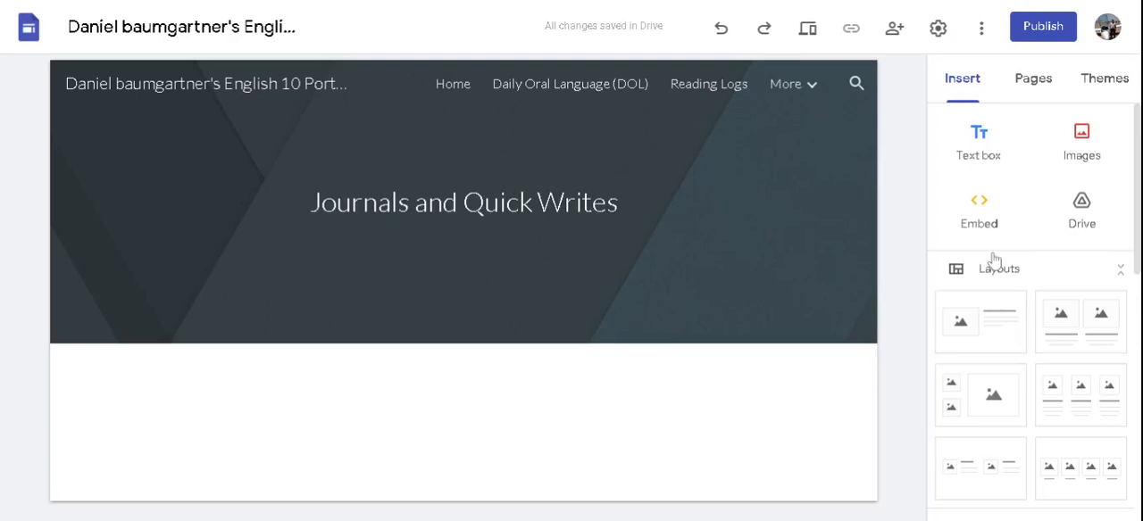
{"action": "left_click", "coordinate": [1081, 207]}
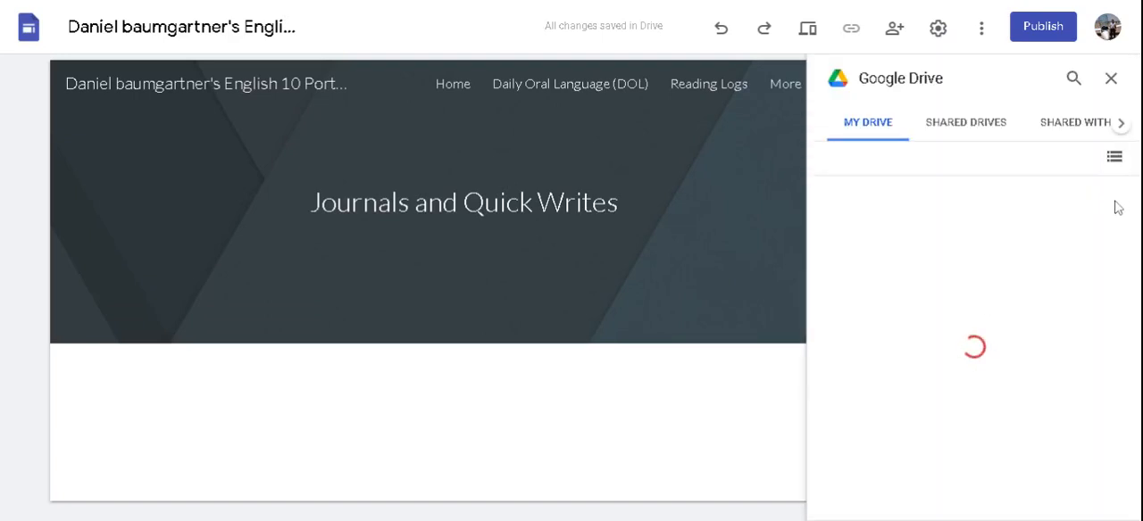
{"action": "left_click", "coordinate": [1107, 198]}
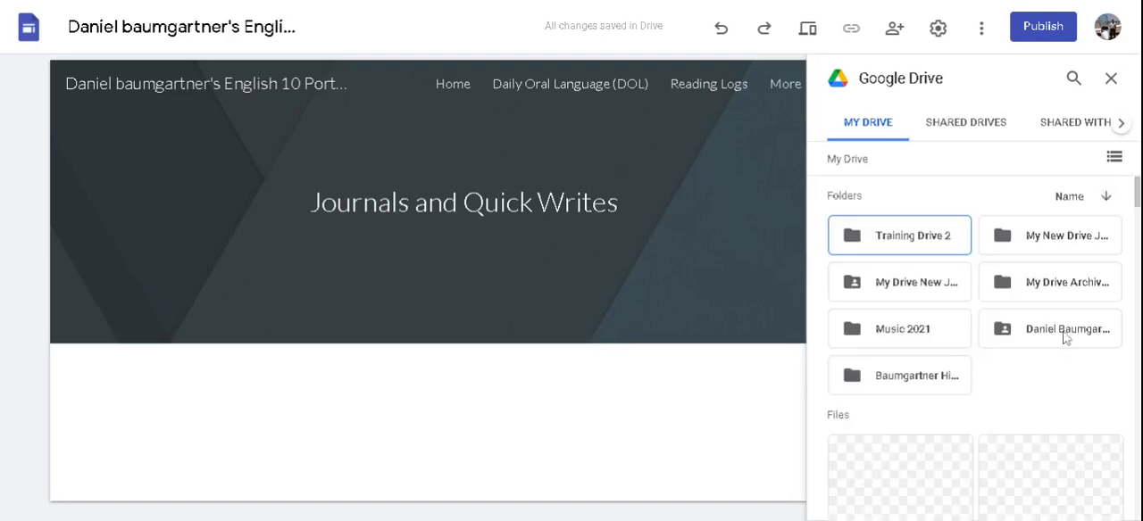
{"action": "double_click", "coordinate": [1064, 331]}
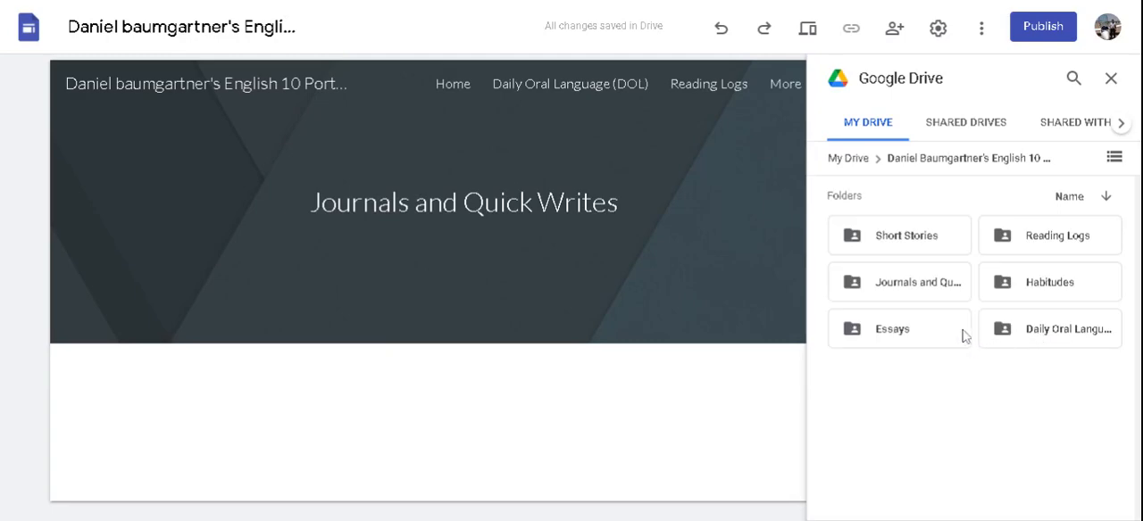
{"action": "left_click", "coordinate": [912, 286]}
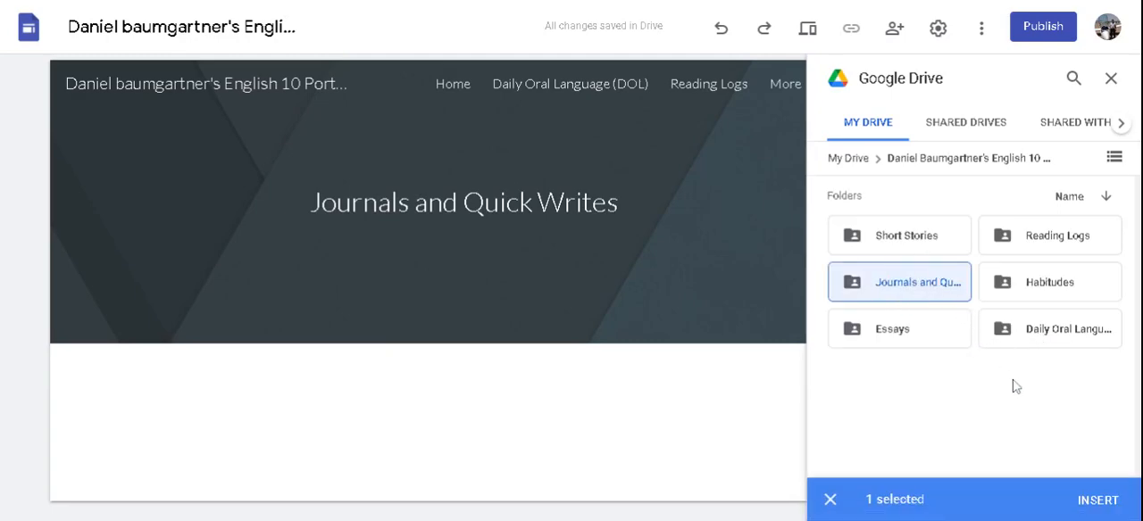
{"action": "left_click", "coordinate": [1098, 500]}
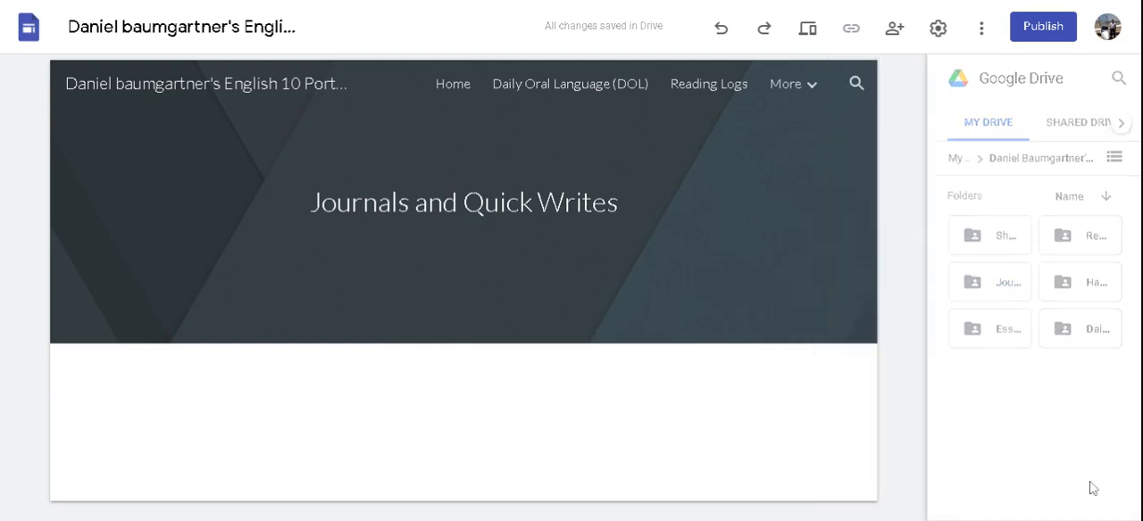
Step: Insert another embed of the autobiographical narrative folder, found under Essays in the English 10 Drive folder, on the Autobiographical Narrative page
{"action": "scroll", "coordinate": [671, 335], "scroll_direction": "up", "scroll_amount": 4}
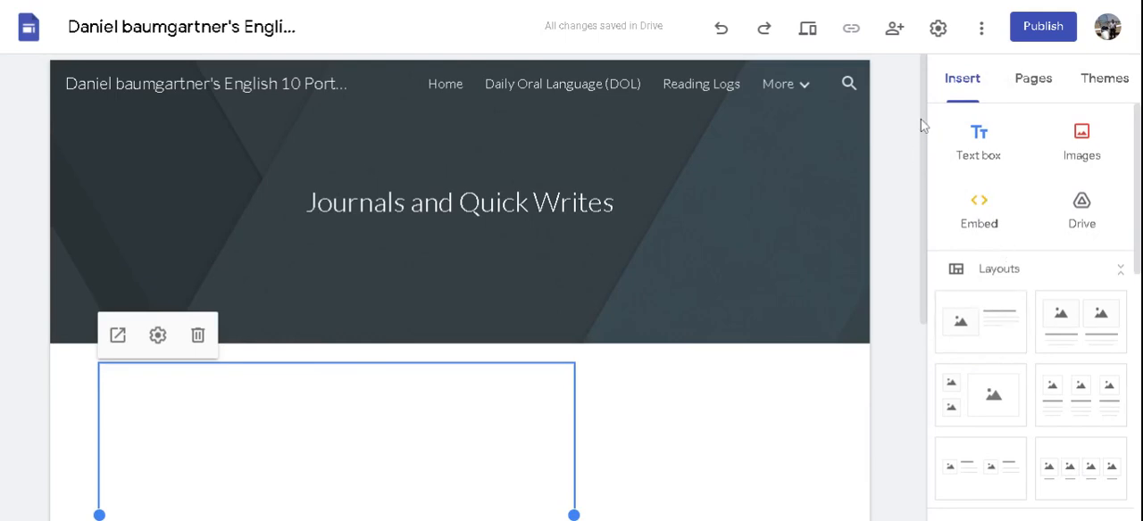
{"action": "left_click", "coordinate": [800, 88]}
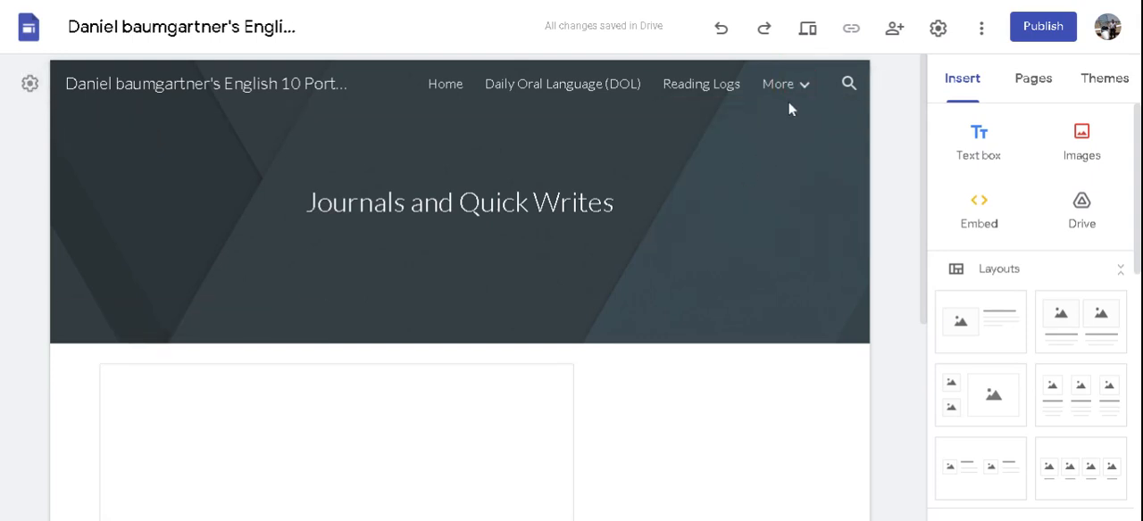
{"action": "mouse_move", "coordinate": [795, 87]}
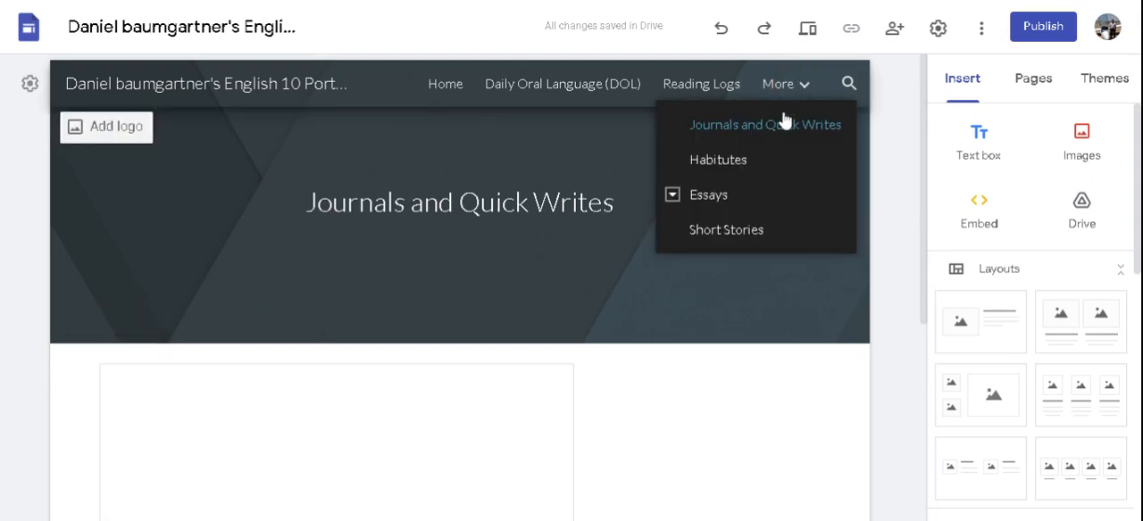
{"action": "left_click", "coordinate": [702, 198]}
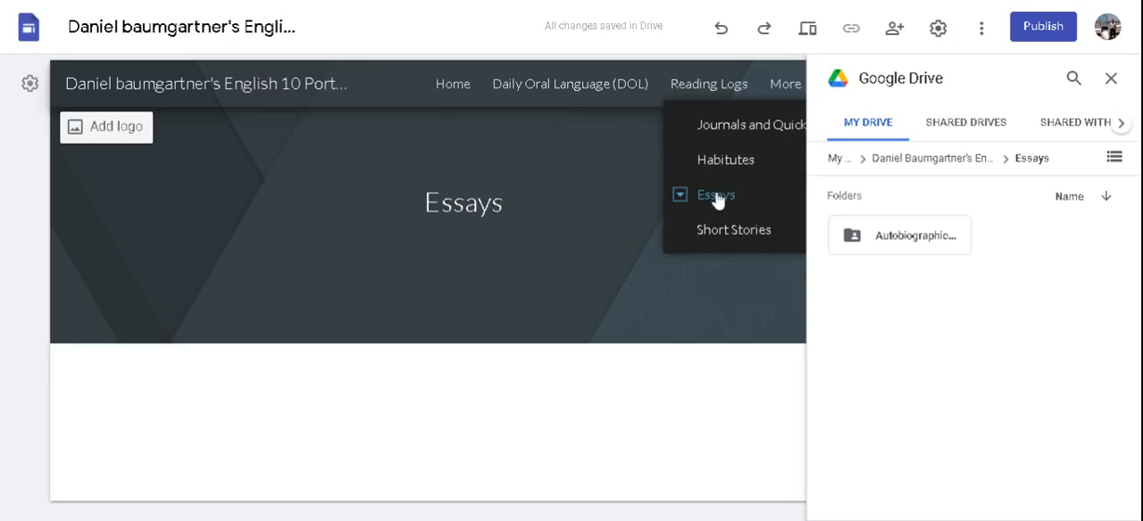
{"action": "left_click", "coordinate": [682, 195]}
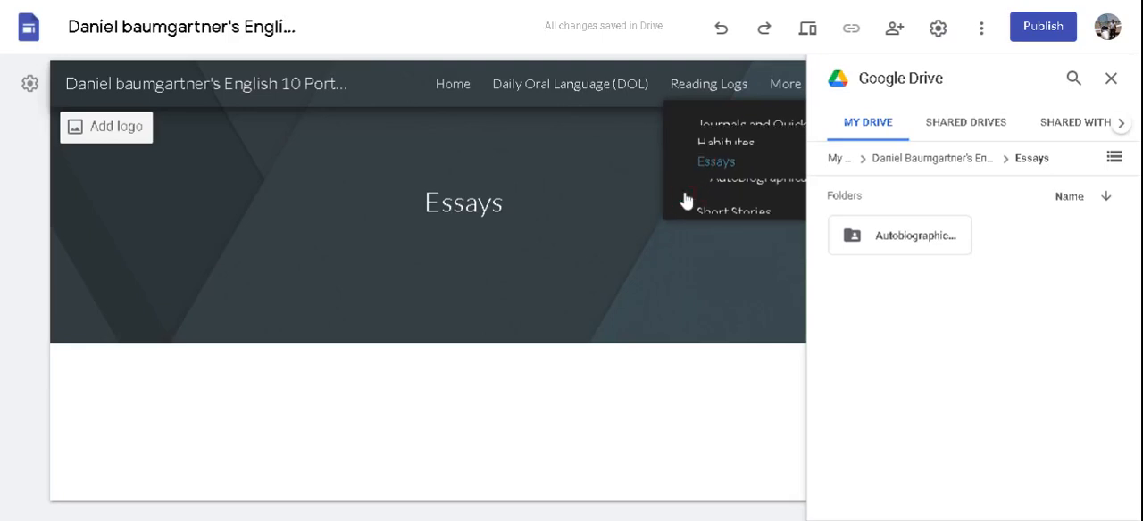
{"action": "left_click", "coordinate": [751, 164]}
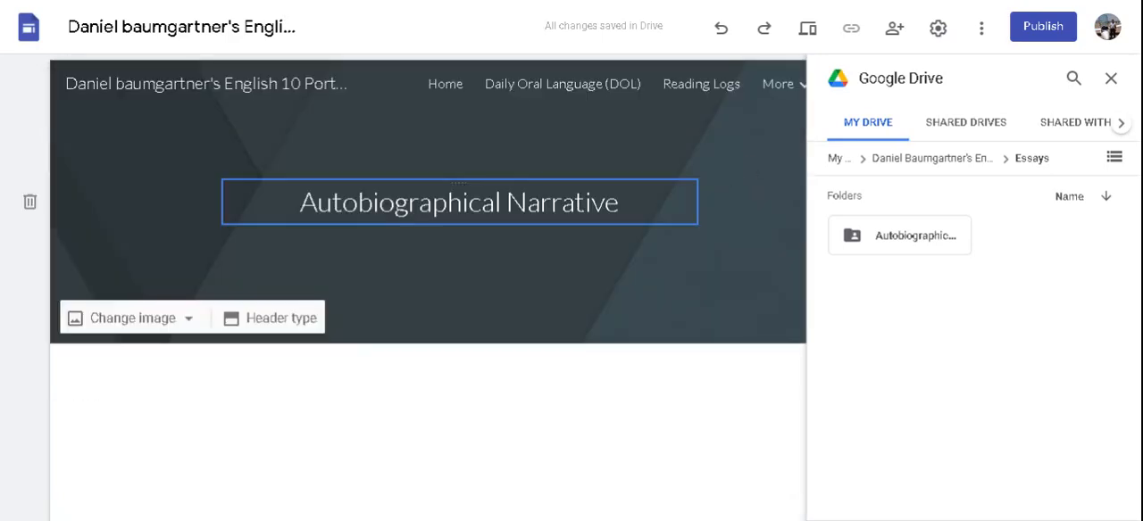
{"action": "left_click", "coordinate": [906, 241]}
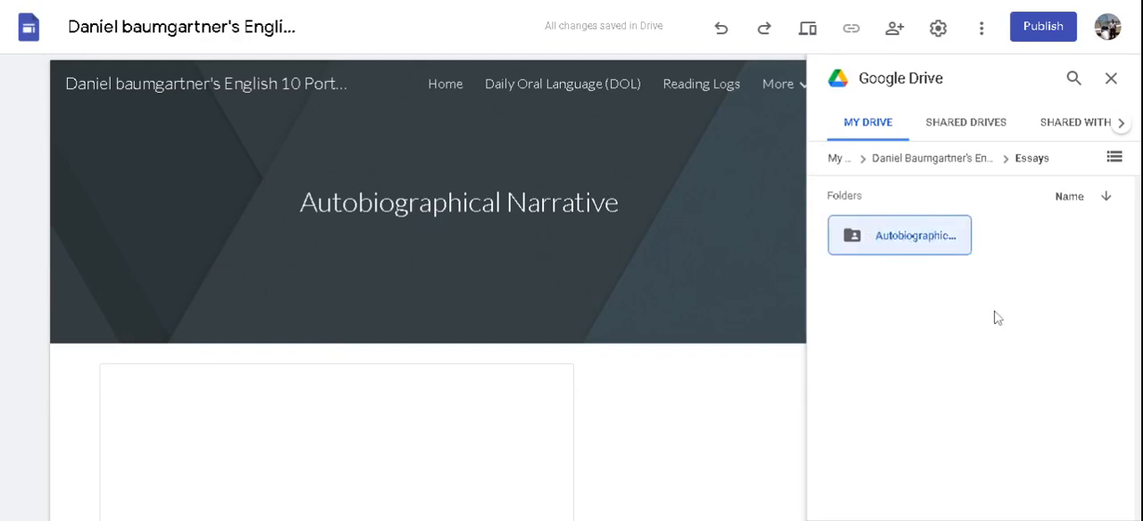
{"action": "left_click", "coordinate": [1105, 503]}
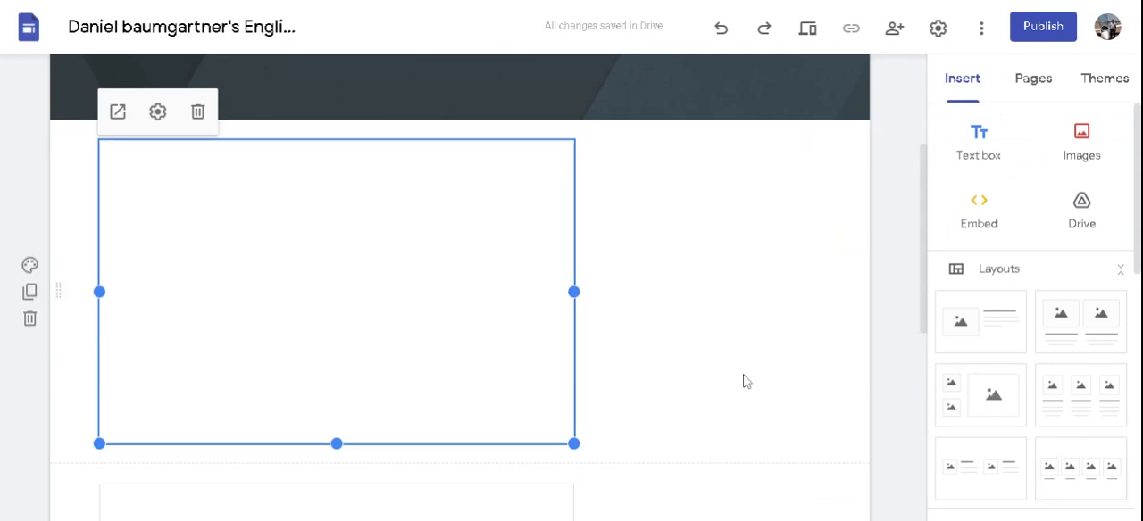
Step: Look over the embedded folders on the Autobiographical Narrative page
{"action": "scroll", "coordinate": [747, 381], "scroll_direction": "up", "scroll_amount": 3}
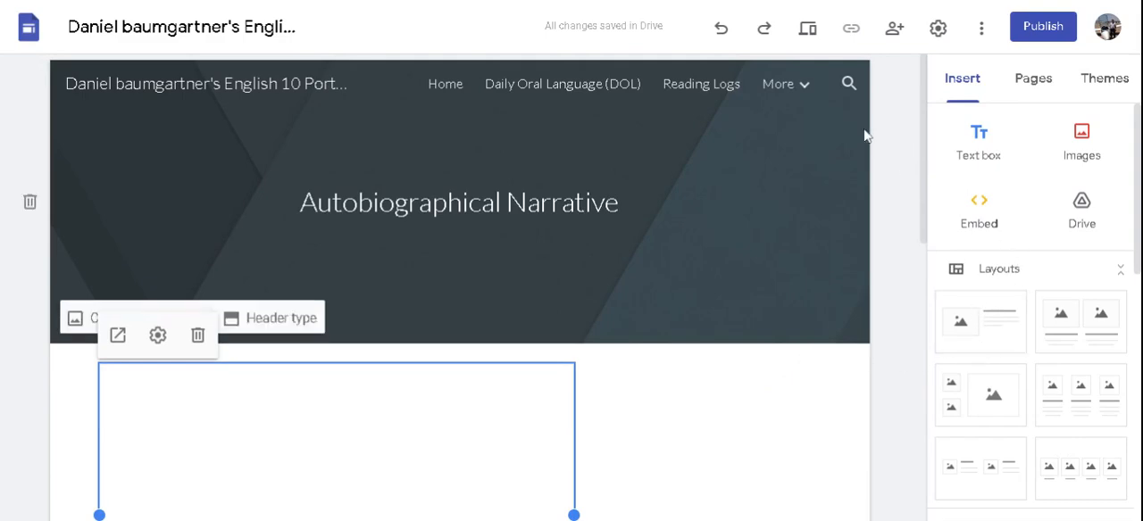
{"action": "left_click", "coordinate": [792, 89]}
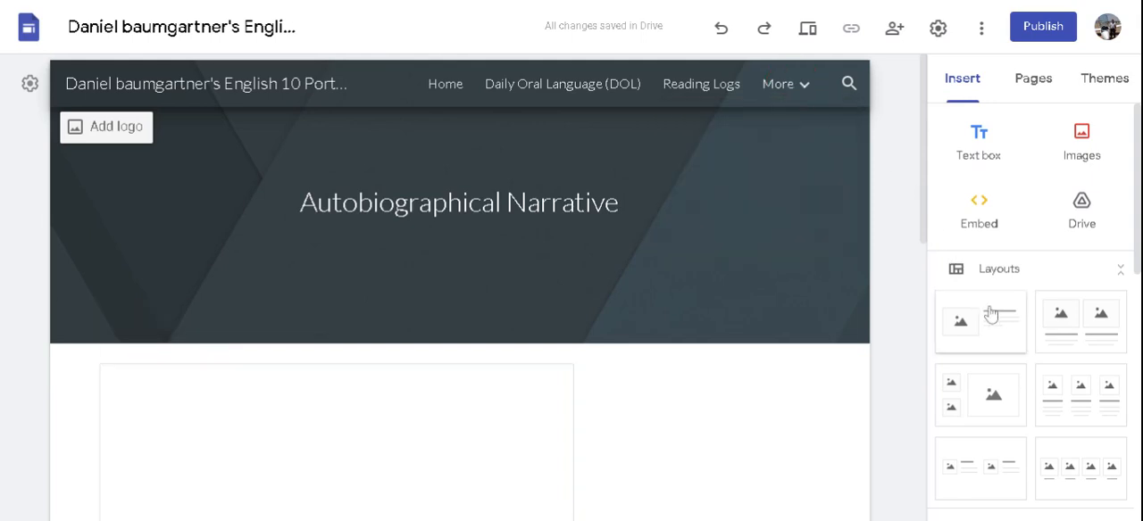
{"action": "scroll", "coordinate": [957, 353], "scroll_direction": "down", "scroll_amount": 5}
{"action": "scroll", "coordinate": [816, 371], "scroll_direction": "down", "scroll_amount": 5}
{"action": "scroll", "coordinate": [816, 370], "scroll_direction": "up", "scroll_amount": 5}
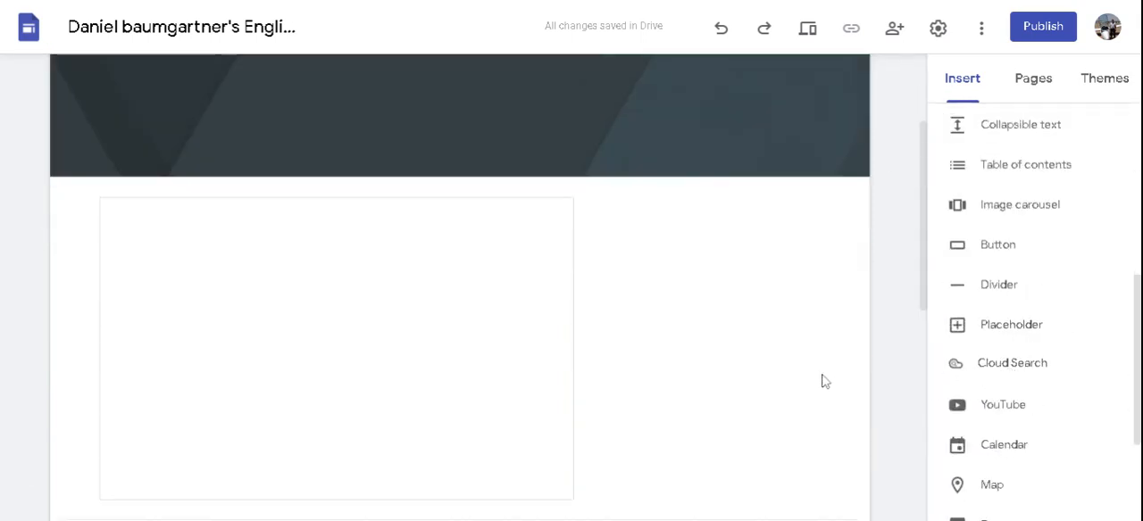
{"action": "scroll", "coordinate": [822, 336], "scroll_direction": "down", "scroll_amount": 3}
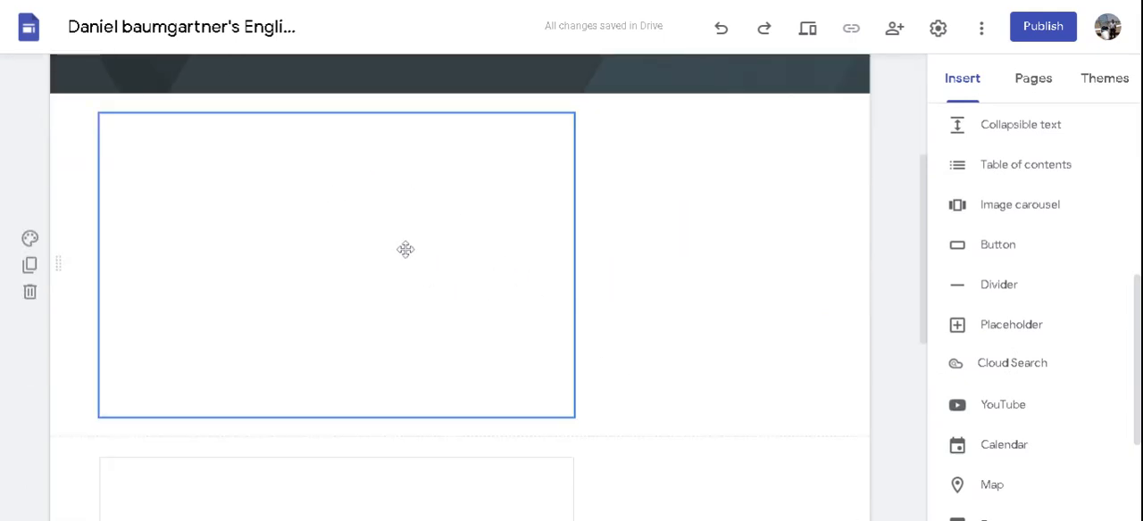
{"action": "scroll", "coordinate": [476, 248], "scroll_direction": "up", "scroll_amount": 3}
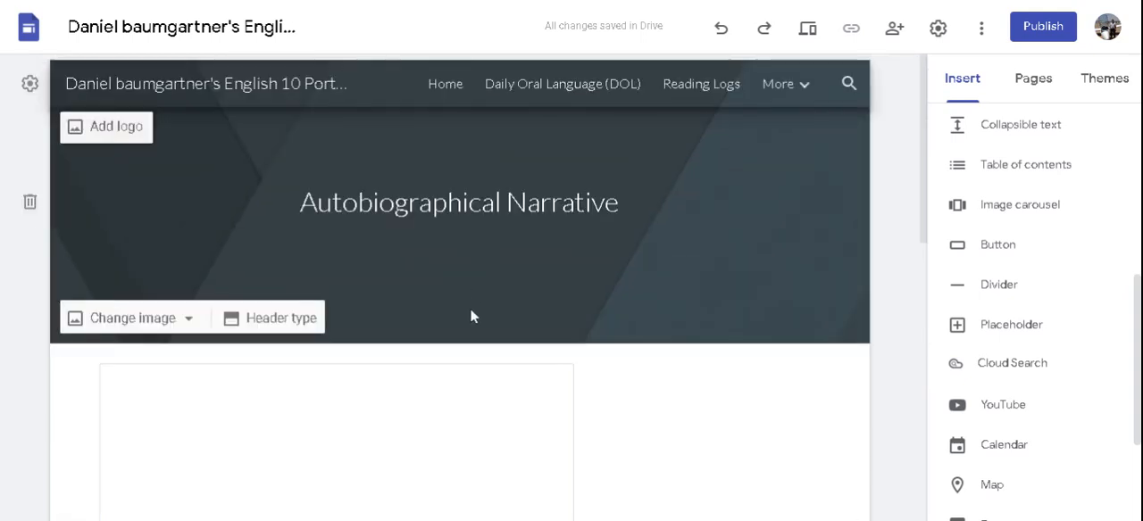
{"action": "scroll", "coordinate": [472, 313], "scroll_direction": "down", "scroll_amount": 2}
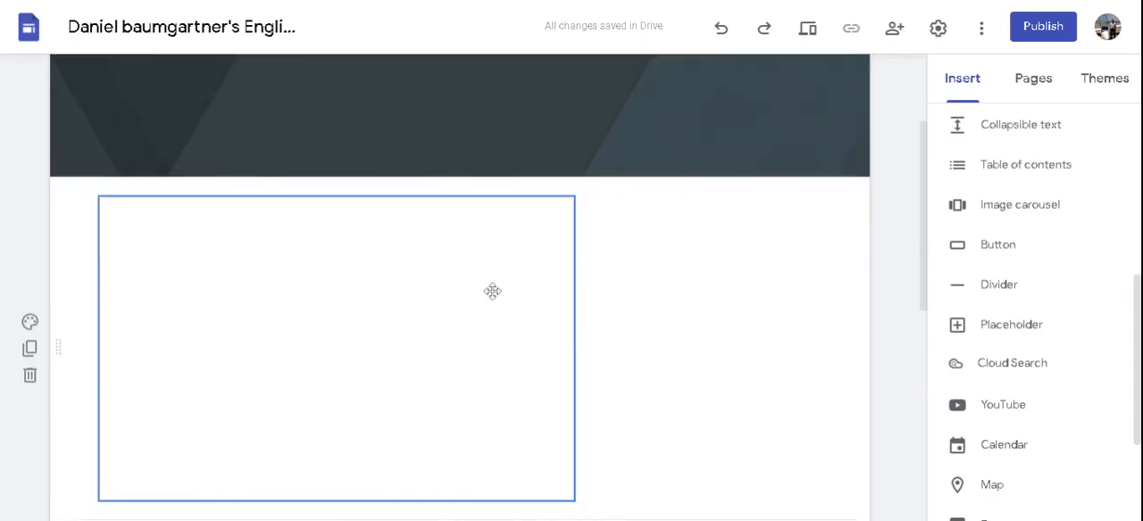
{"action": "scroll", "coordinate": [663, 301], "scroll_direction": "up", "scroll_amount": 2}
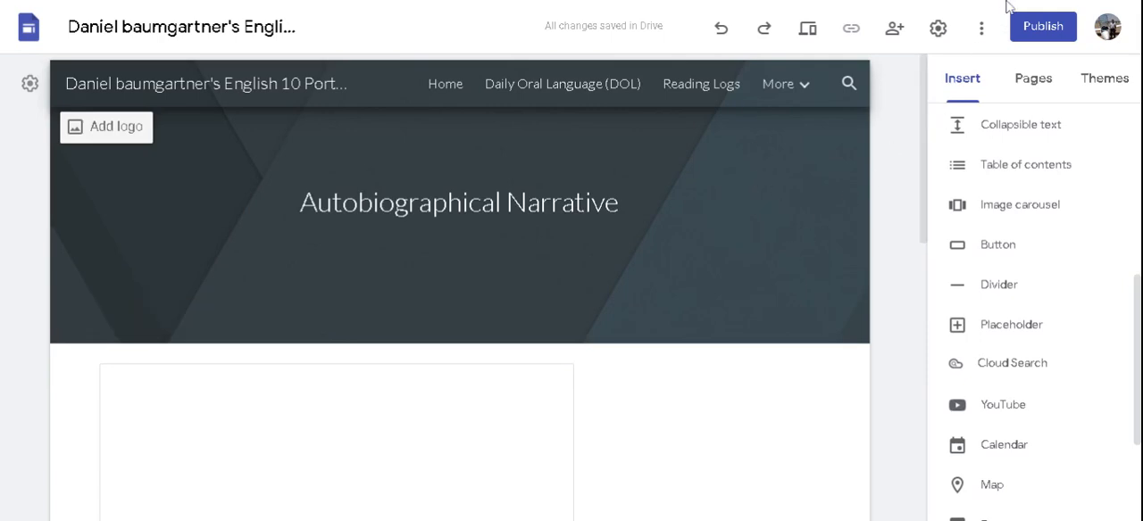
Step: Change the published site's link access to Public in the sharing settings
{"action": "left_click", "coordinate": [896, 34]}
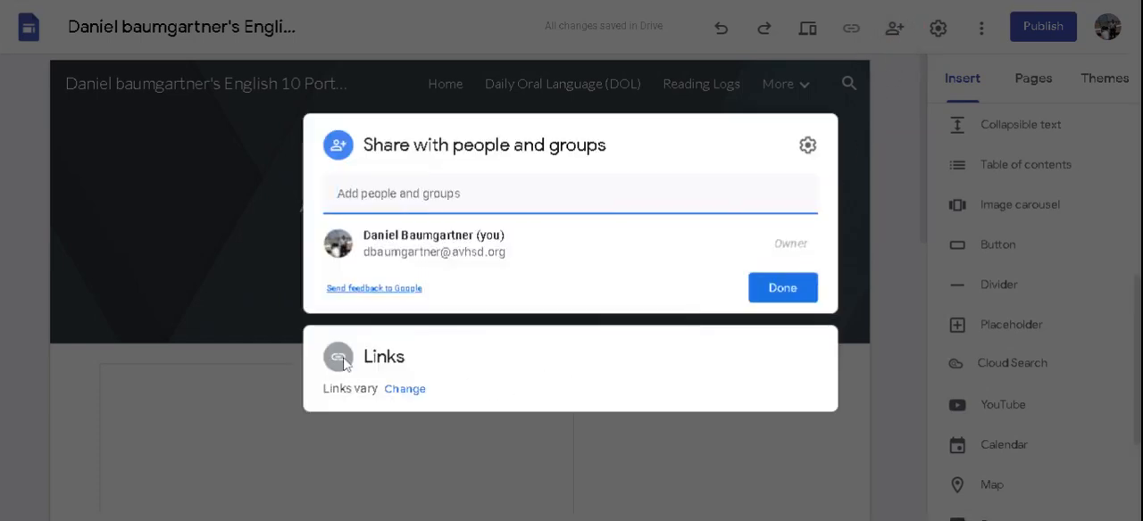
{"action": "left_click", "coordinate": [336, 357]}
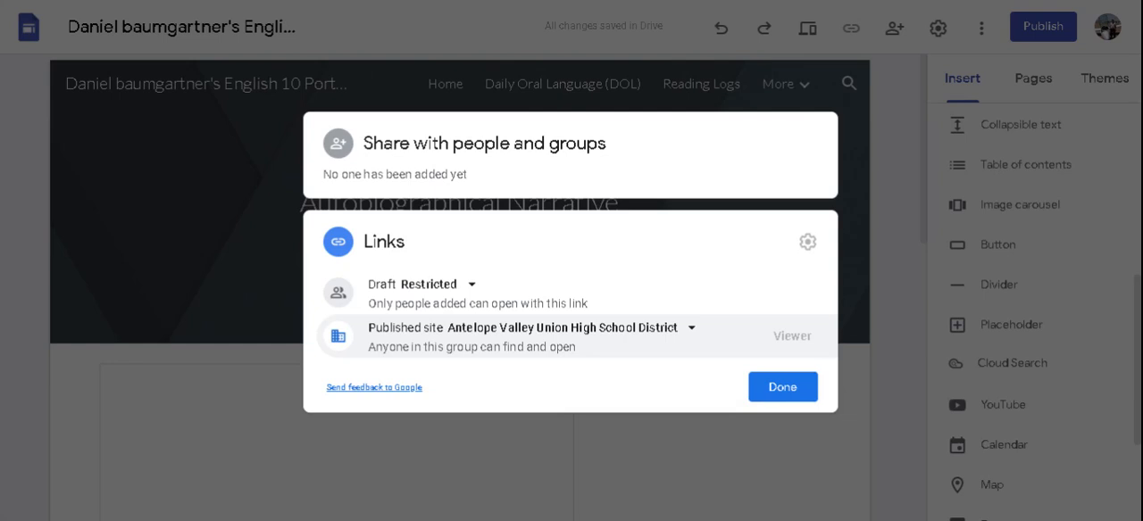
{"action": "left_click", "coordinate": [691, 330]}
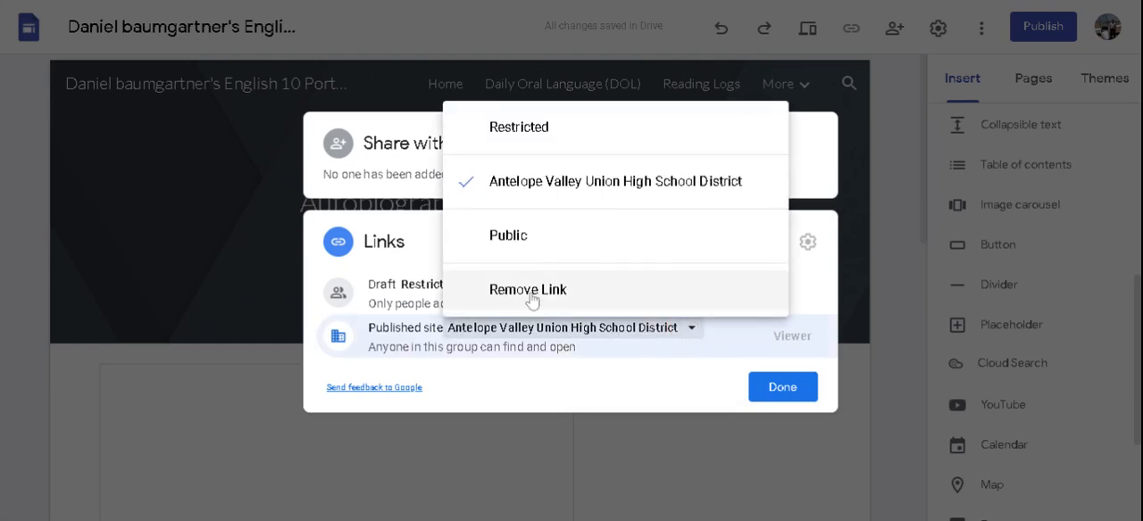
{"action": "left_click", "coordinate": [514, 239]}
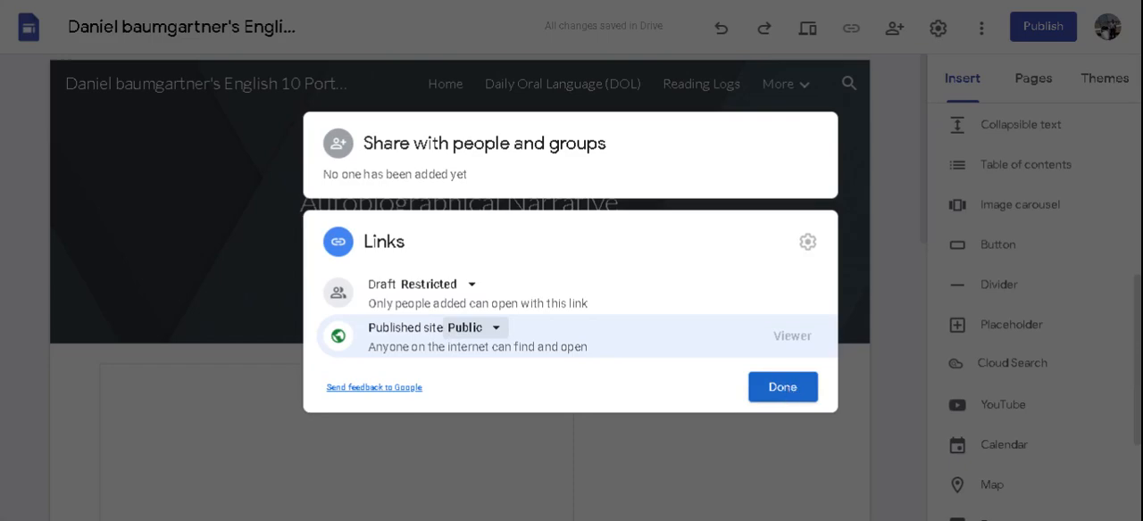
{"action": "left_click", "coordinate": [790, 392]}
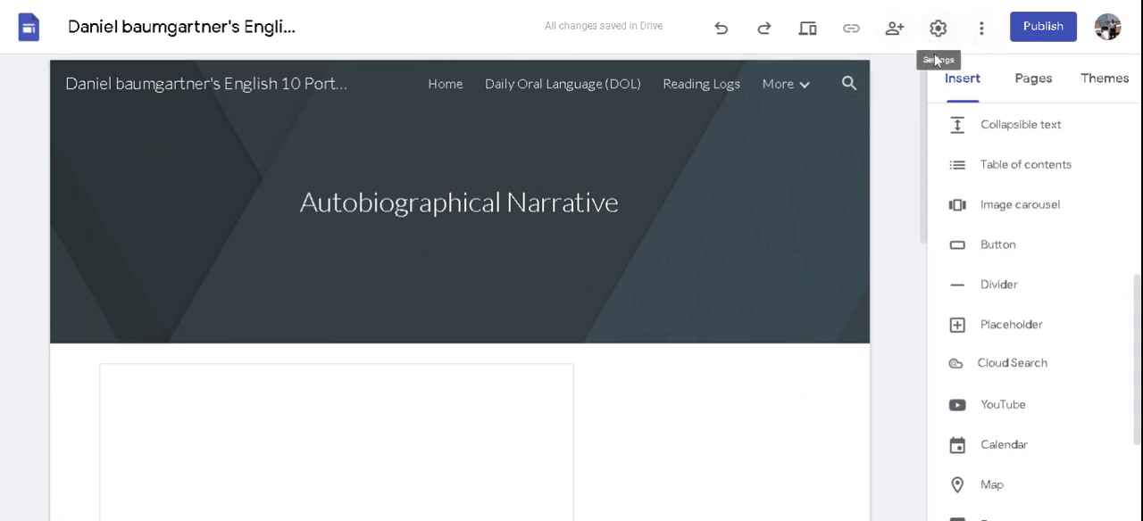
Step: Publish the site with the owner's surname as its web address and open the published site
{"action": "left_click", "coordinate": [1049, 32]}
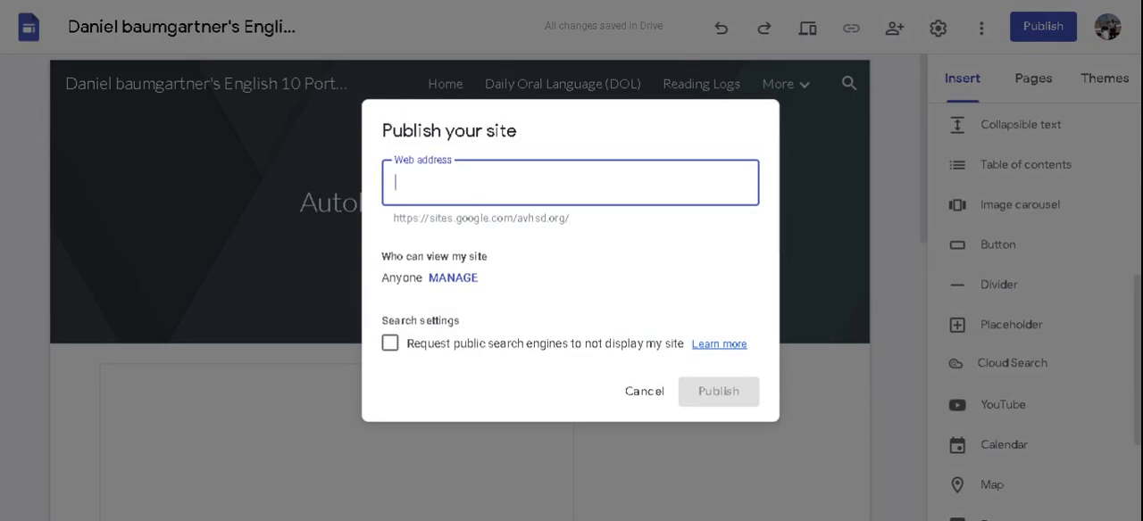
{"action": "type", "text": "baumm"}
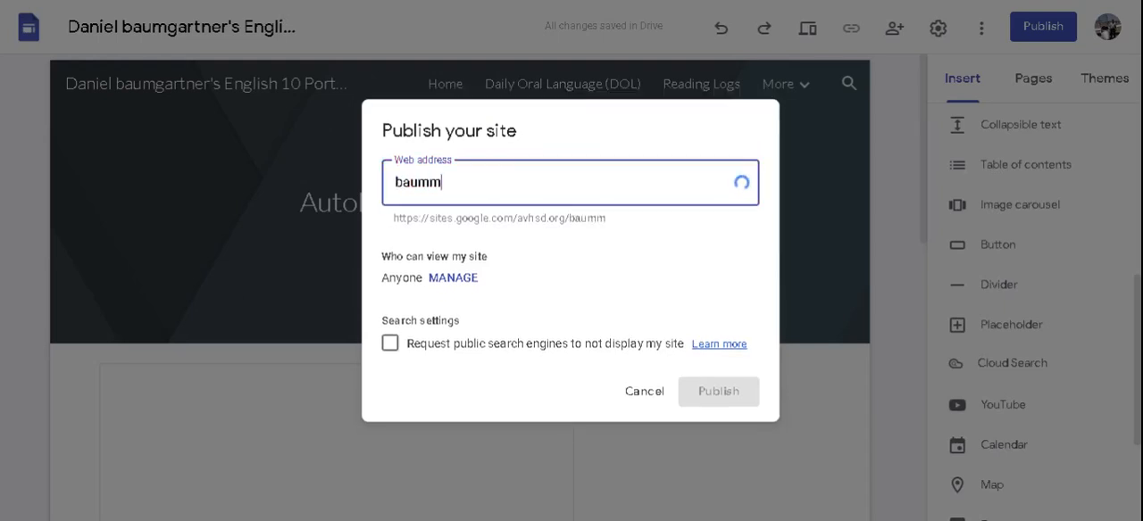
{"action": "key", "text": "BackSpace"}
{"action": "type", "text": "gartner"}
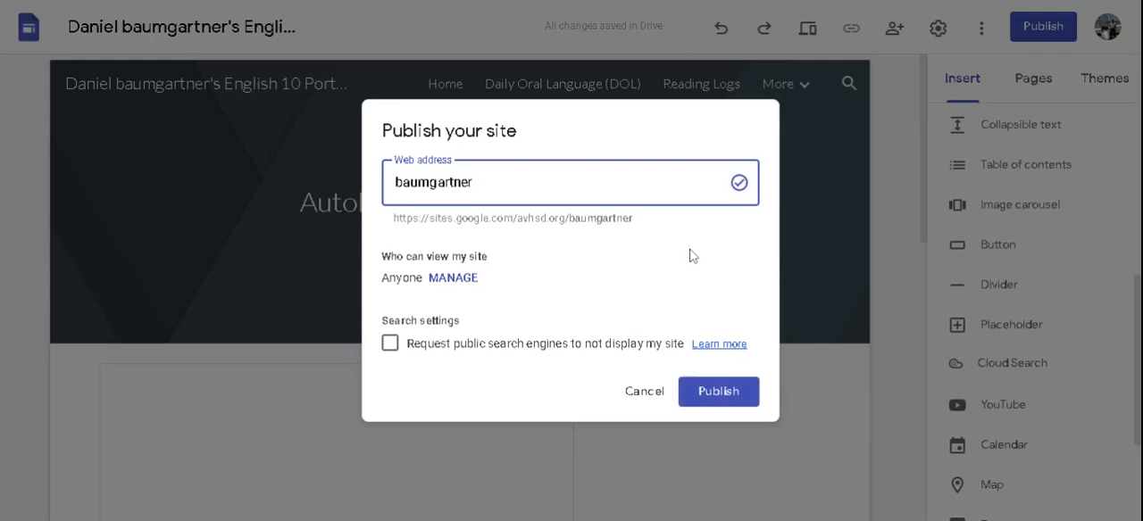
{"action": "left_click", "coordinate": [718, 394]}
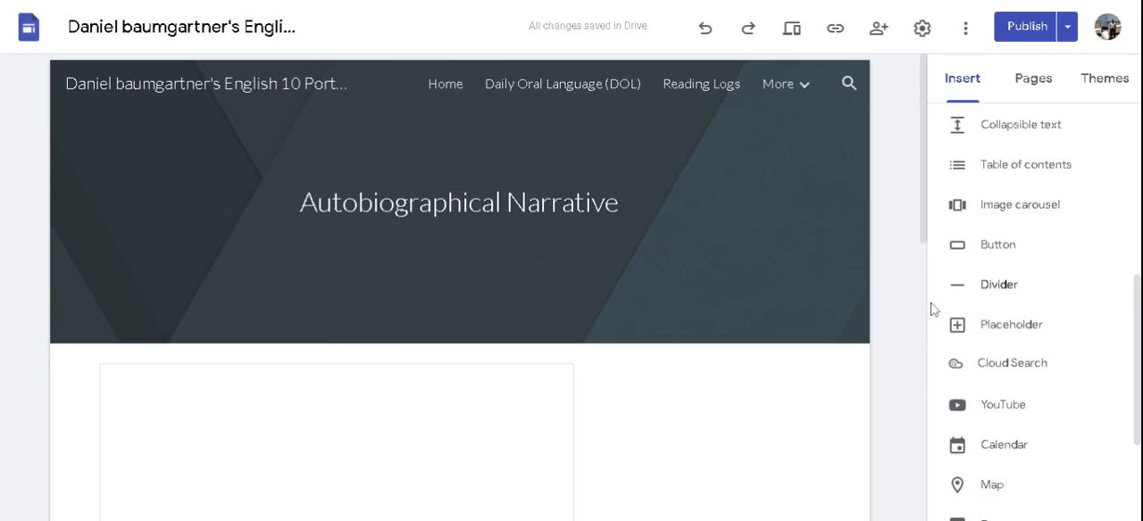
{"action": "left_click", "coordinate": [1066, 29]}
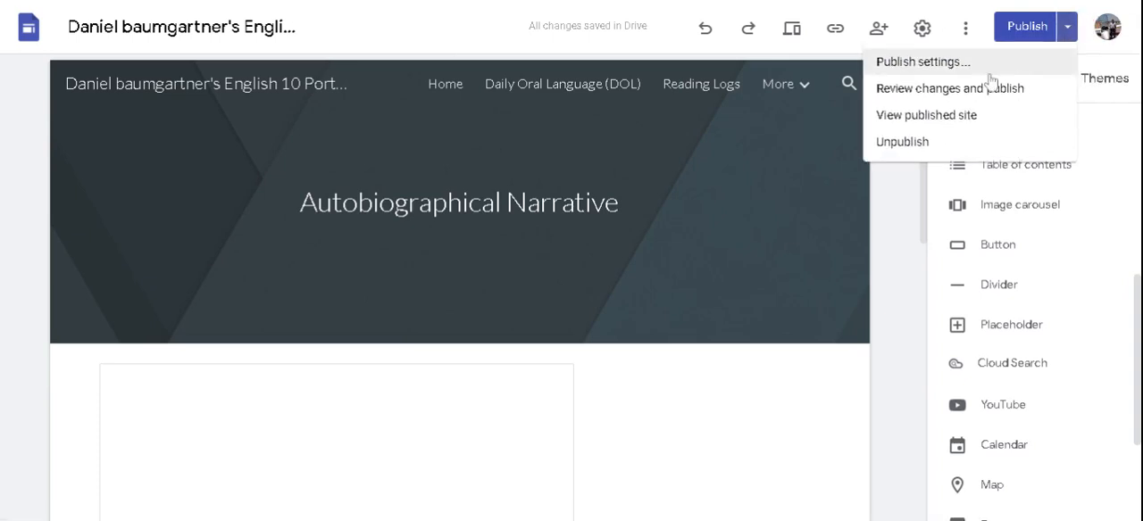
{"action": "left_click", "coordinate": [929, 121]}
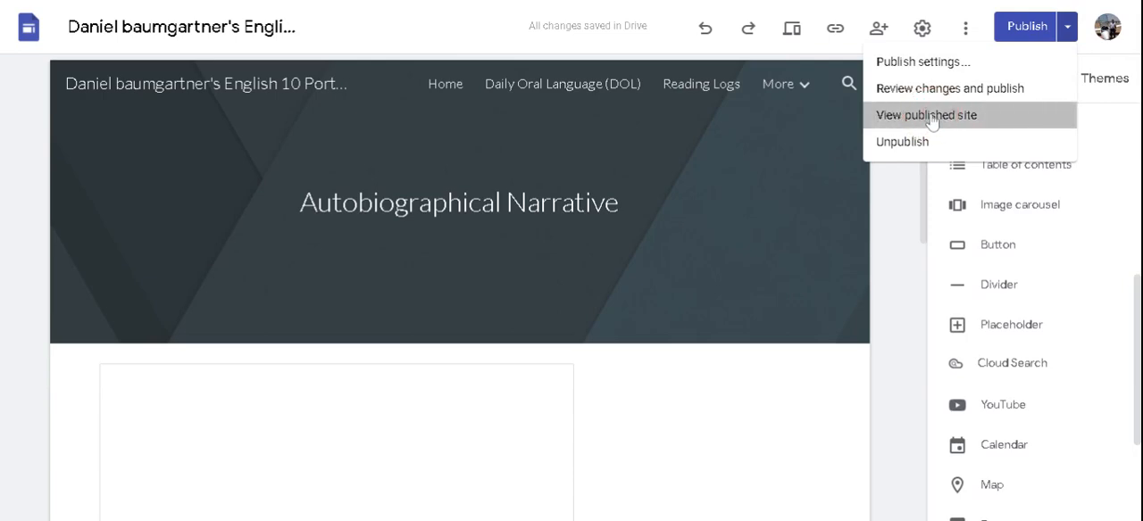